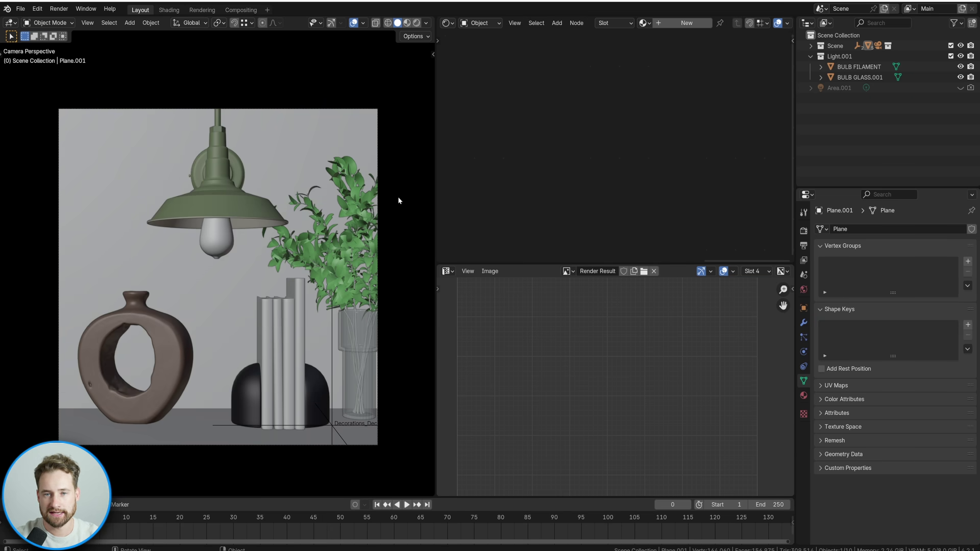
# Isolate the bulb filament in local view and inspect its Blackbody emission at strength 1000
pyautogui.click(216, 238)
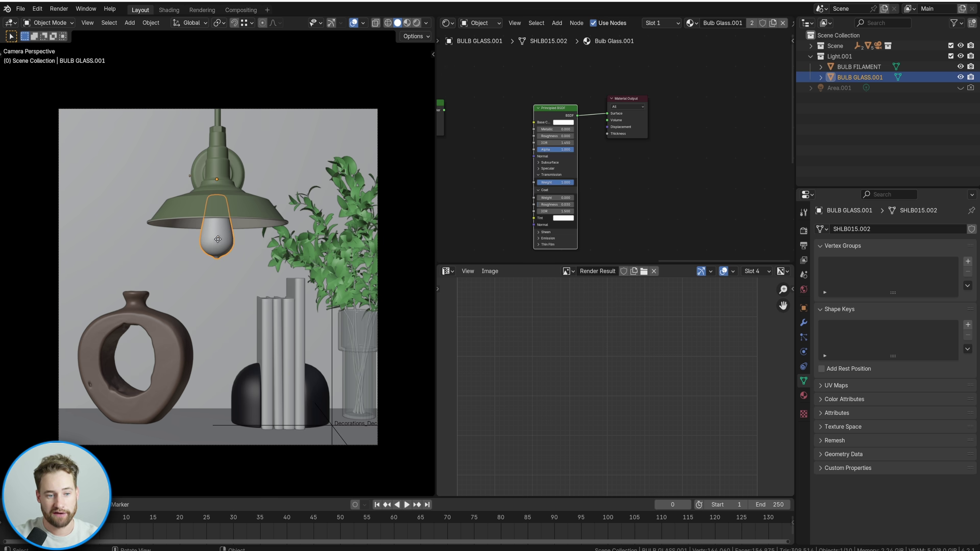
pyautogui.click(217, 247)
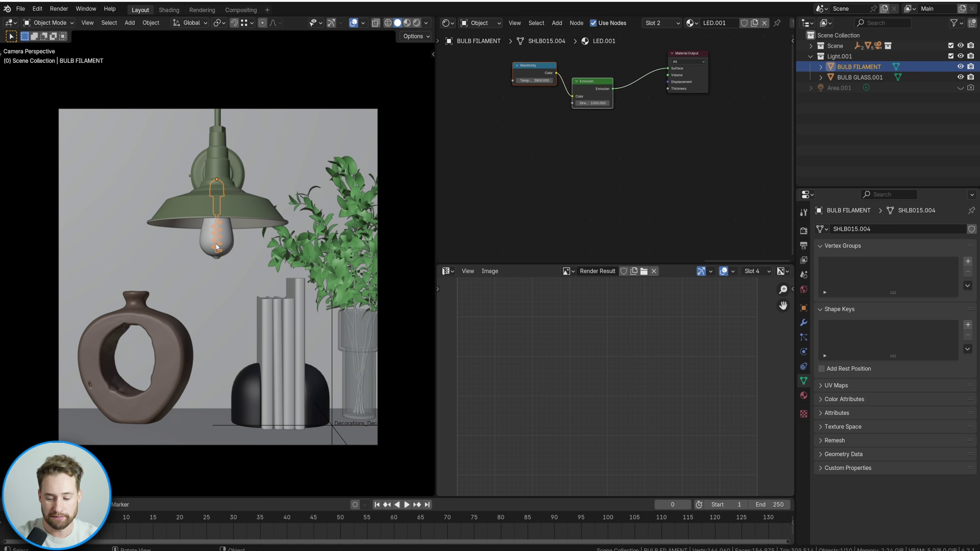
pyautogui.press('KP_Divide')
pyautogui.scroll(3, 258, 225)
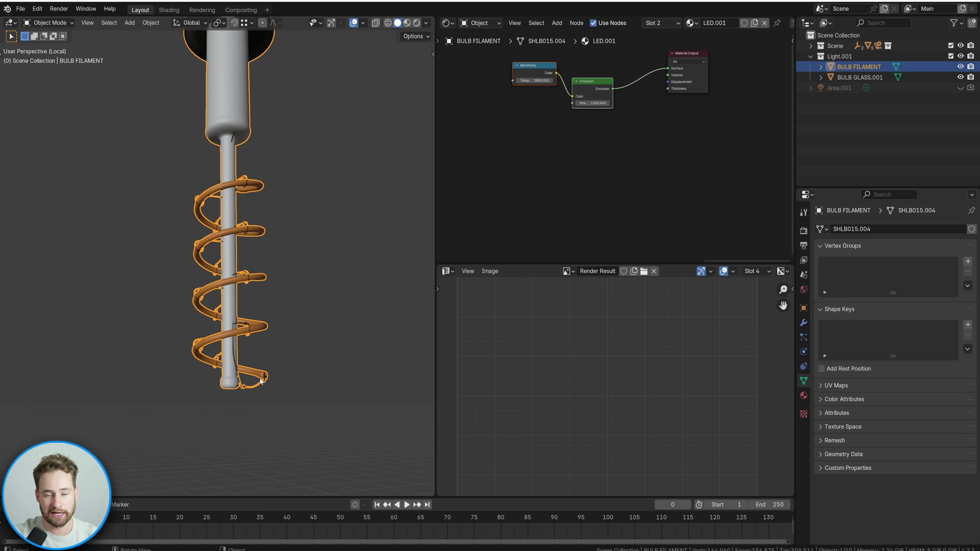
pyautogui.click(804, 395)
pyautogui.press('Home')
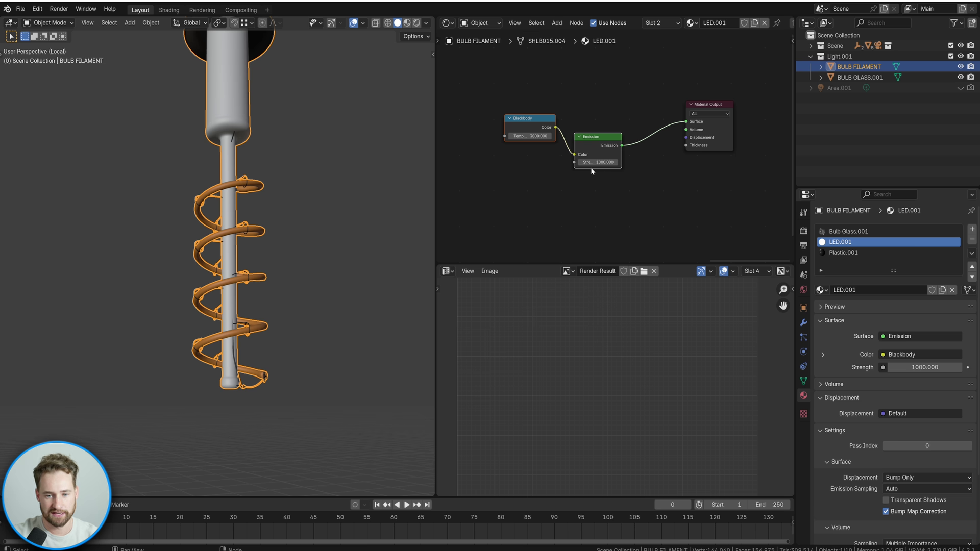
# Leave local view and reselect the glass bulb to show its Principled BSDF material
pyautogui.press('KP_Divide')
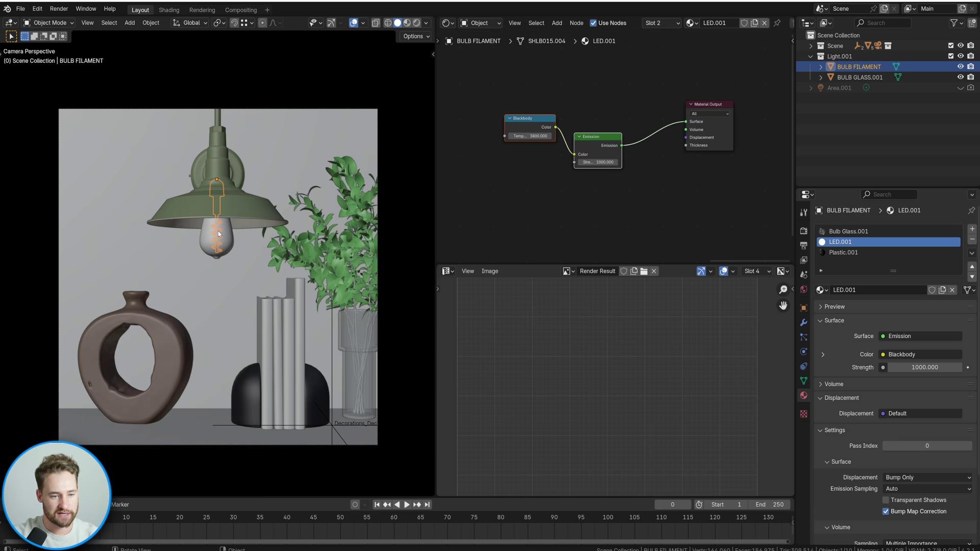
pyautogui.click(216, 236)
pyautogui.keyDown('shift'); pyautogui.scroll(-3, 596, 215); pyautogui.keyUp('shift')
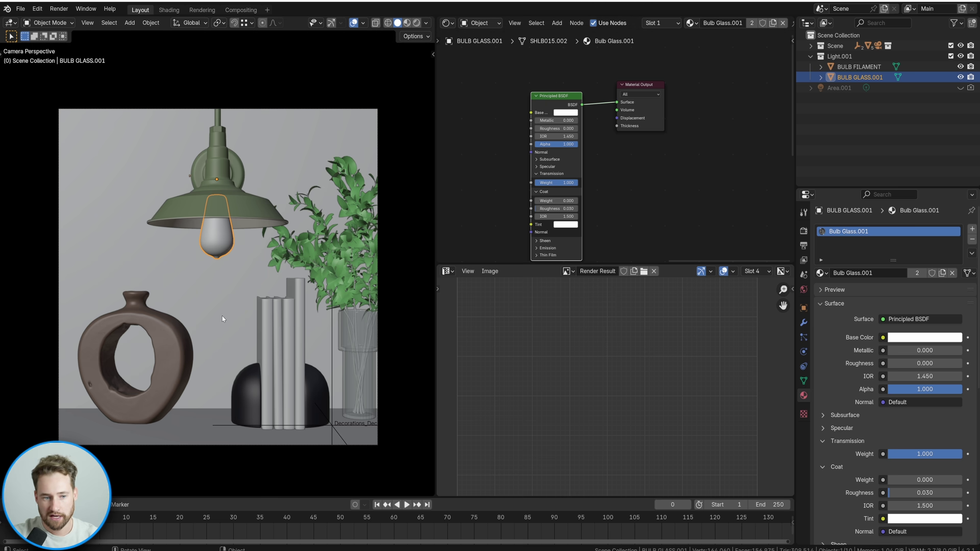
pyautogui.press('z')
pyautogui.click(246, 225)
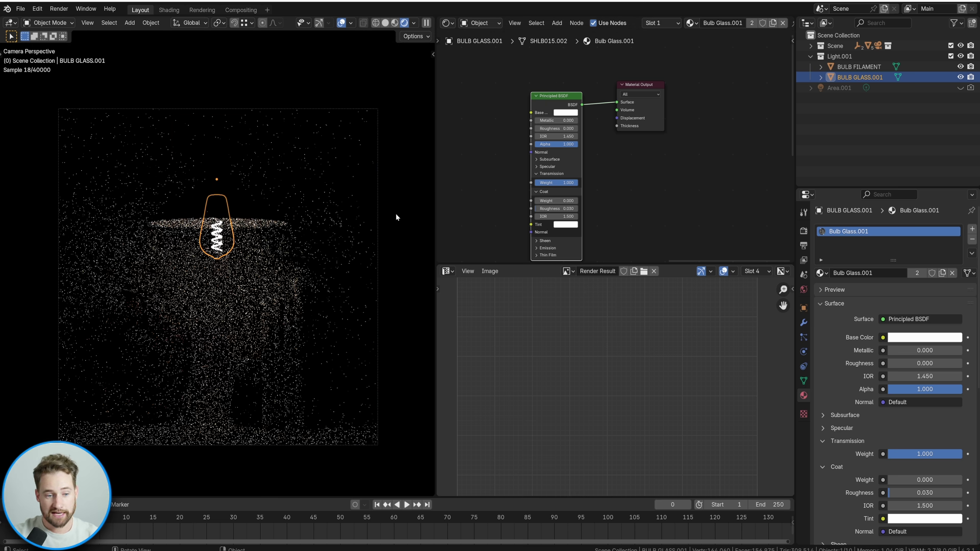
pyautogui.click(341, 23)
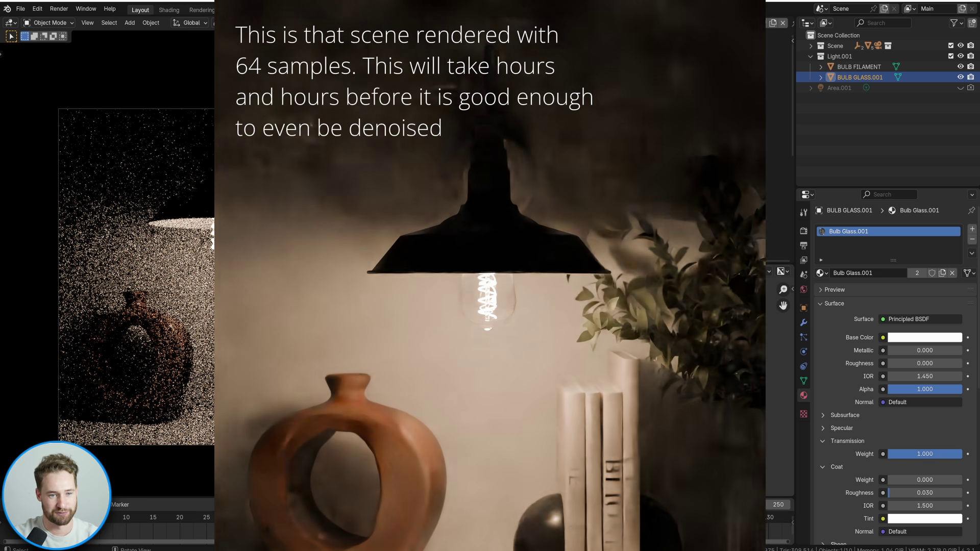
pyautogui.click(340, 23)
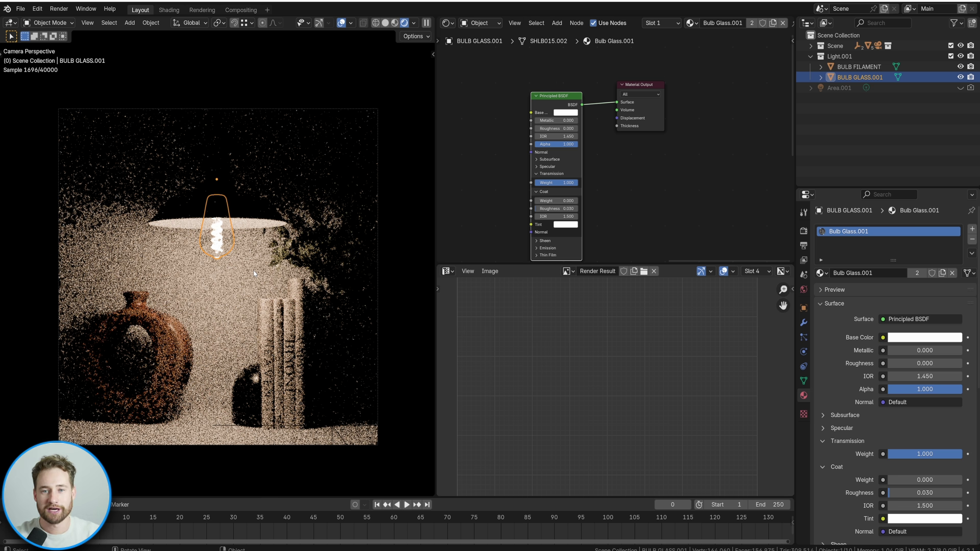
pyautogui.press('z')
pyautogui.click(279, 273)
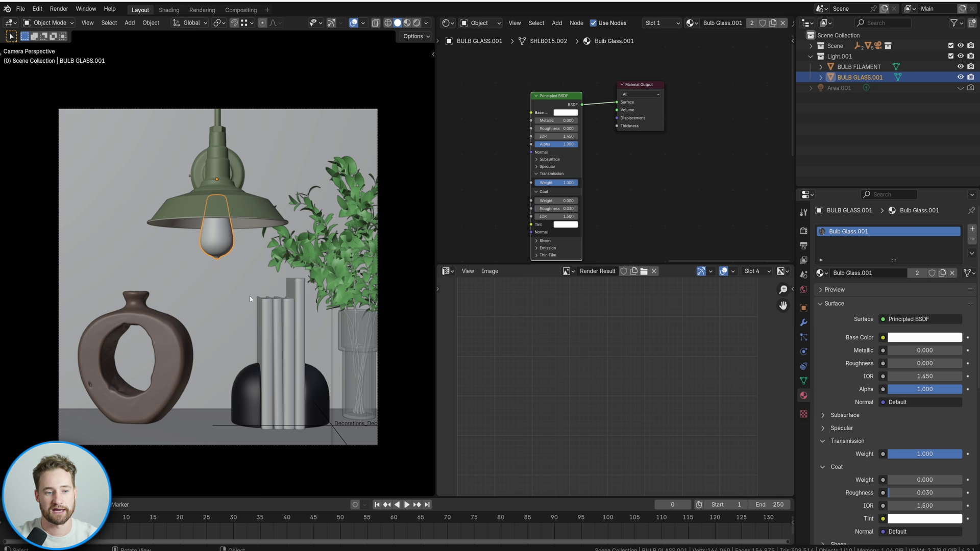
# Delete the Emission, Multiply and old Principled BSDF nodes and link the Mix Shader to Surface
pyautogui.press('Home')
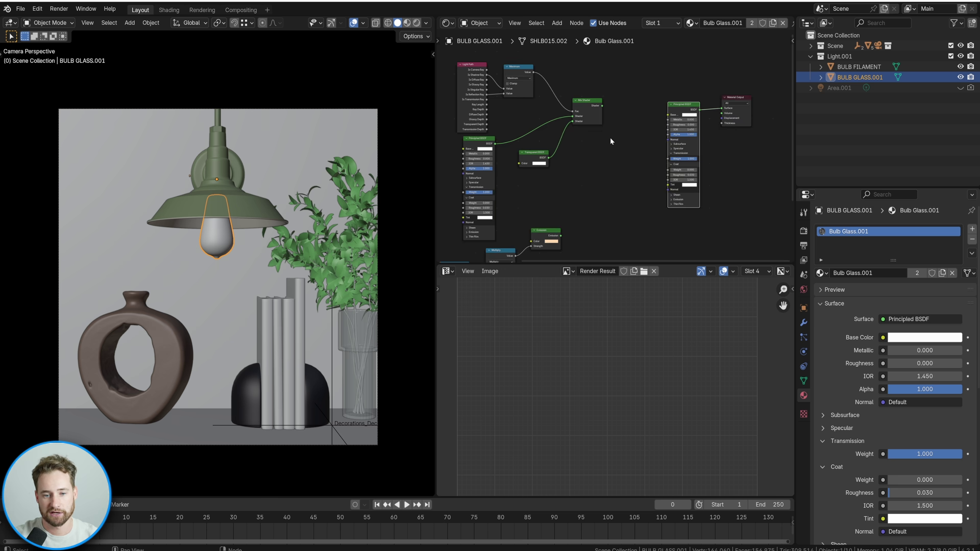
pyautogui.moveTo(604, 210); pyautogui.dragTo(505, 271)
pyautogui.press('x')
pyautogui.click(679, 108)
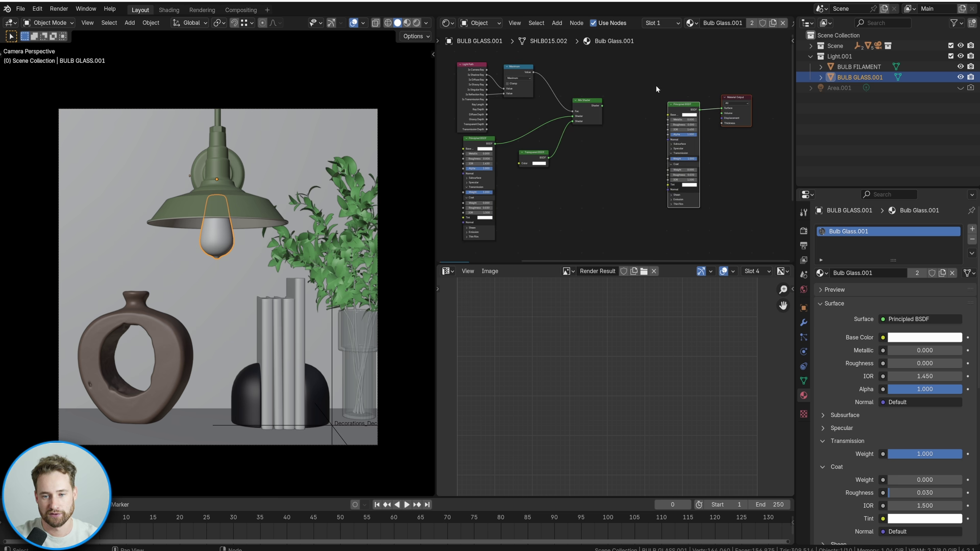
pyautogui.press('x')
pyautogui.moveTo(602, 106); pyautogui.dragTo(725, 109)
pyautogui.moveTo(602, 105); pyautogui.dragTo(722, 108)
# Rearrange the Light Path, Mix Shader and Transparent BSDF nodes into a tidy layout
pyautogui.moveTo(450, 67); pyautogui.dragTo(629, 201)
pyautogui.press('g')
pyautogui.click(630, 118)
pyautogui.scroll(2, 620, 185)
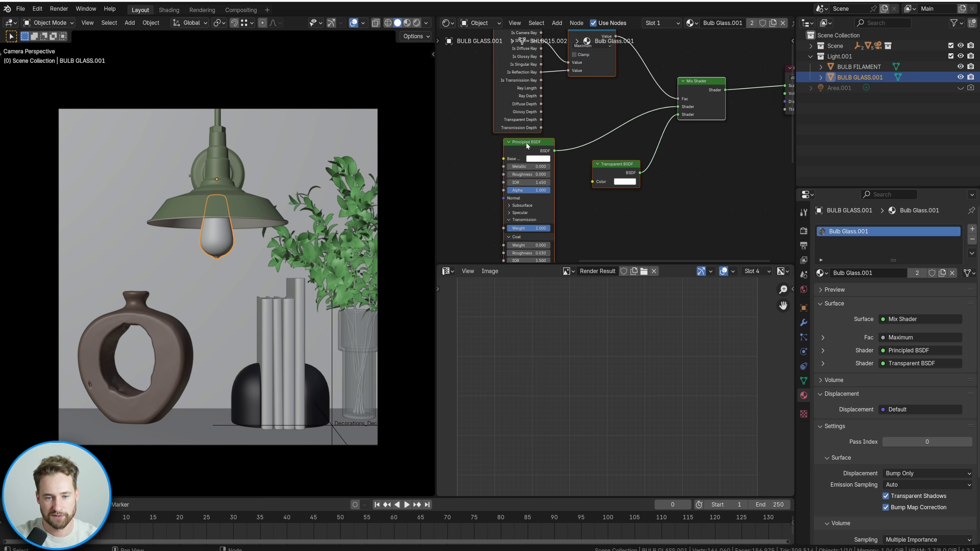
pyautogui.moveTo(693, 98); pyautogui.dragTo(703, 125, button='middle')
pyautogui.moveTo(702, 125); pyautogui.dragTo(695, 133)
pyautogui.moveTo(628, 200); pyautogui.dragTo(624, 198)
pyautogui.moveTo(554, 67); pyautogui.dragTo(565, 95, button='middle')
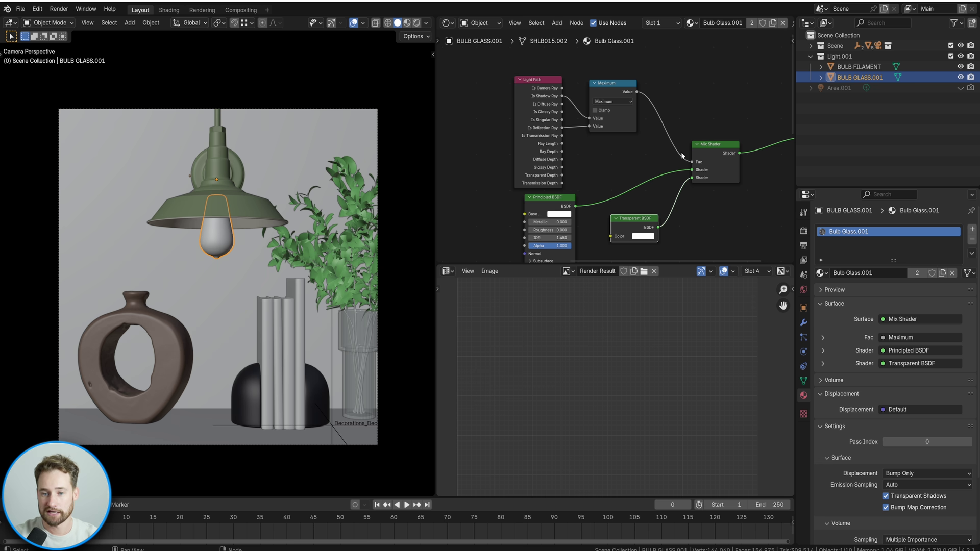
pyautogui.moveTo(621, 161); pyautogui.dragTo(616, 144, button='middle')
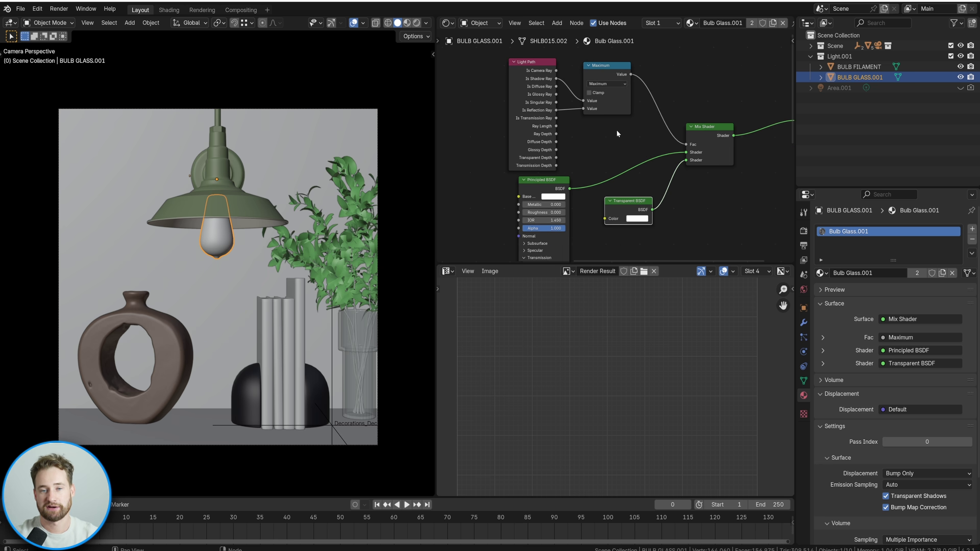
pyautogui.moveTo(630, 211); pyautogui.dragTo(633, 215)
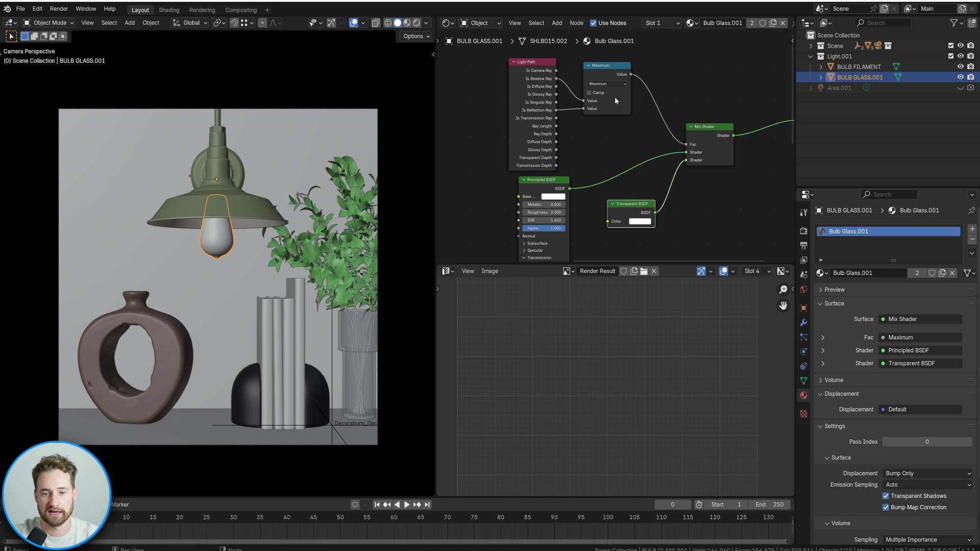
pyautogui.moveTo(742, 230); pyautogui.dragTo(533, 60)
pyautogui.moveTo(780, 220); pyautogui.dragTo(704, 222, button='middle')
# Check the filament in local view, then switch the camera view to Rendered shading
pyautogui.click(217, 232)
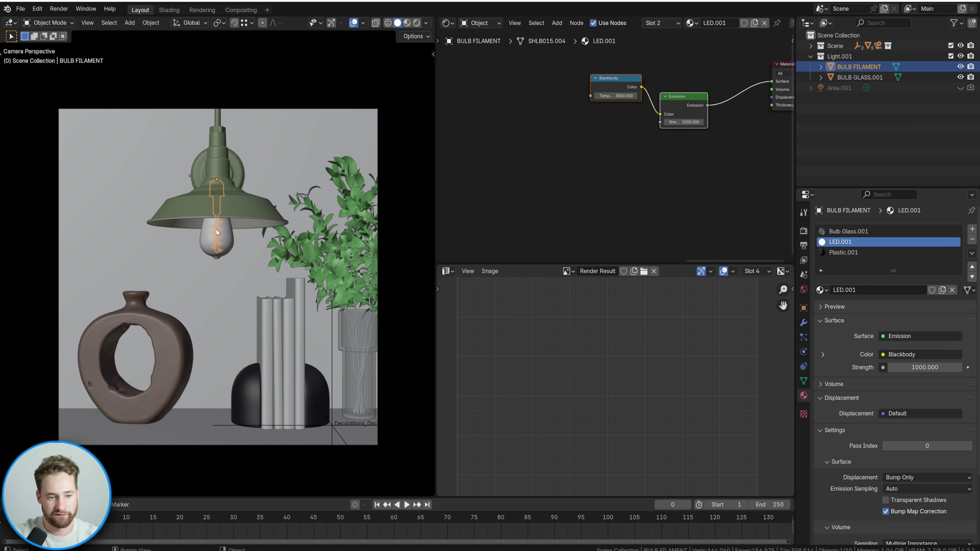
pyautogui.press('KP_Divide')
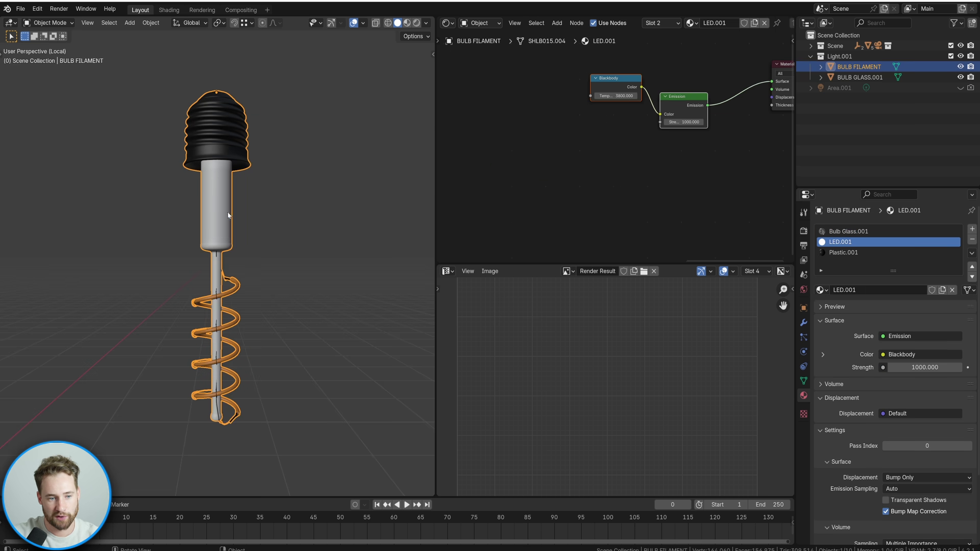
pyautogui.press('KP_Divide')
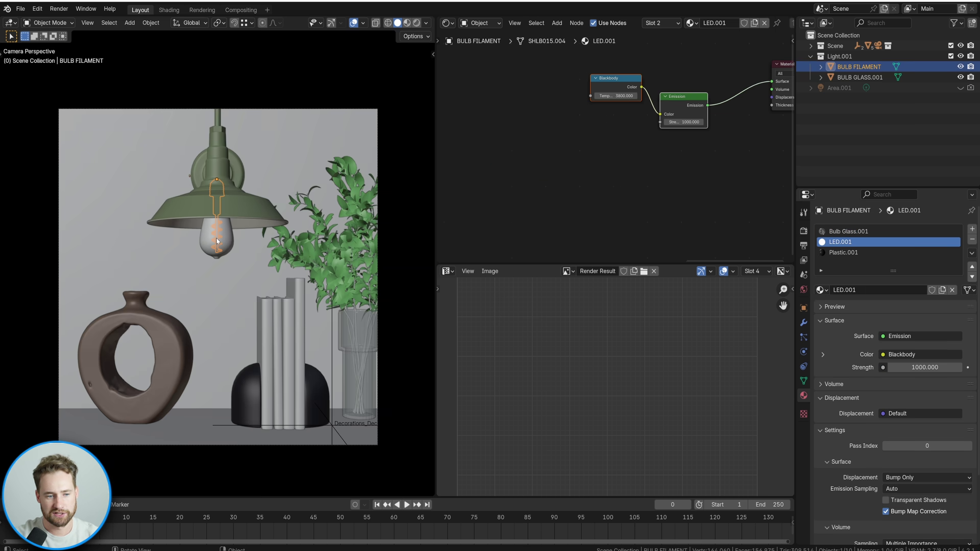
pyautogui.scroll(1, 256, 248)
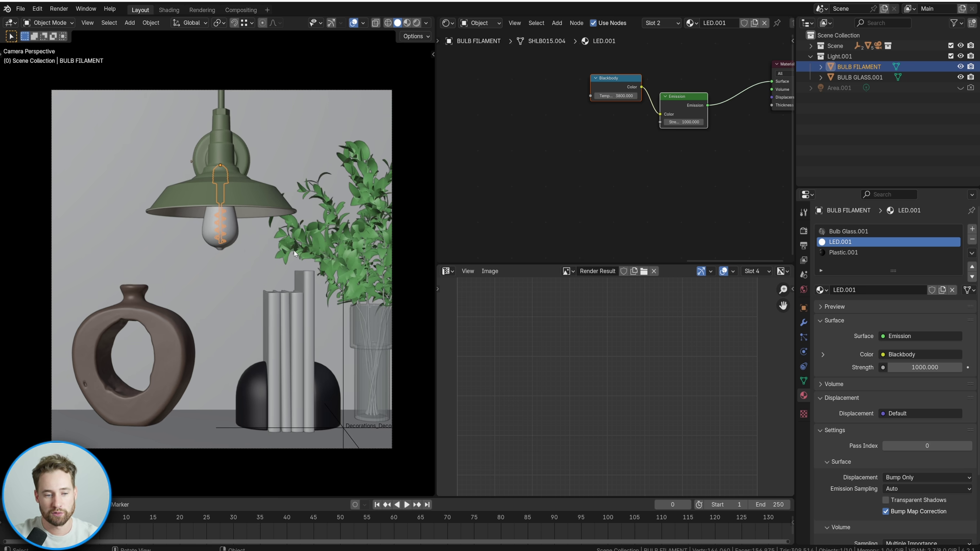
pyautogui.press('z')
pyautogui.click(291, 190)
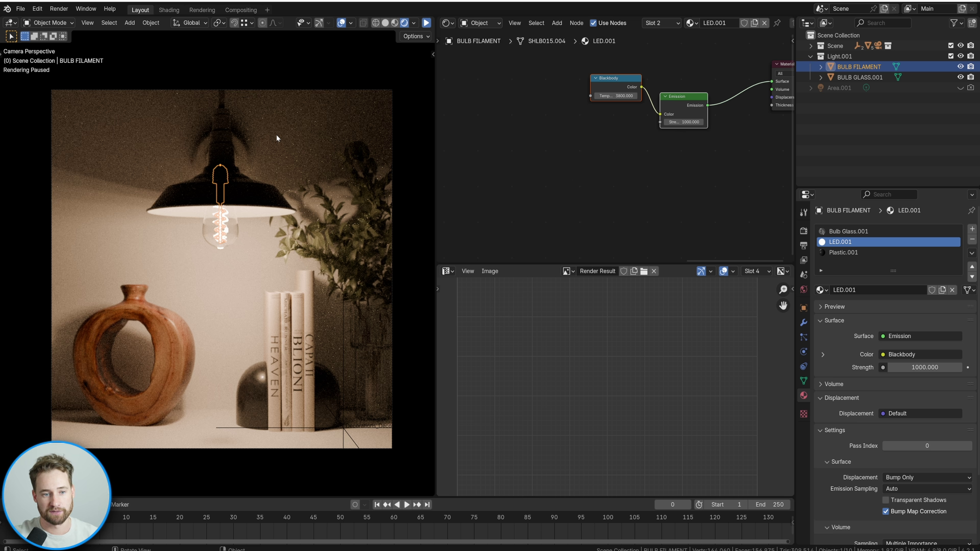
# Try an Indirect Light clamp of 10 in Light Paths, resume the render, then reset it to 0
pyautogui.click(804, 231)
pyautogui.scroll(-5, 829, 311)
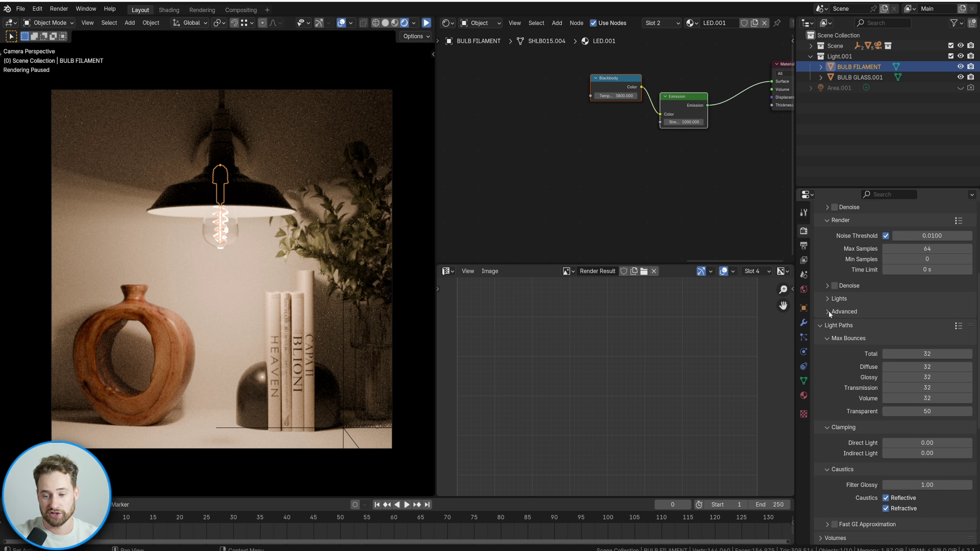
pyautogui.scroll(-5, 842, 327)
pyautogui.doubleClick(903, 329)
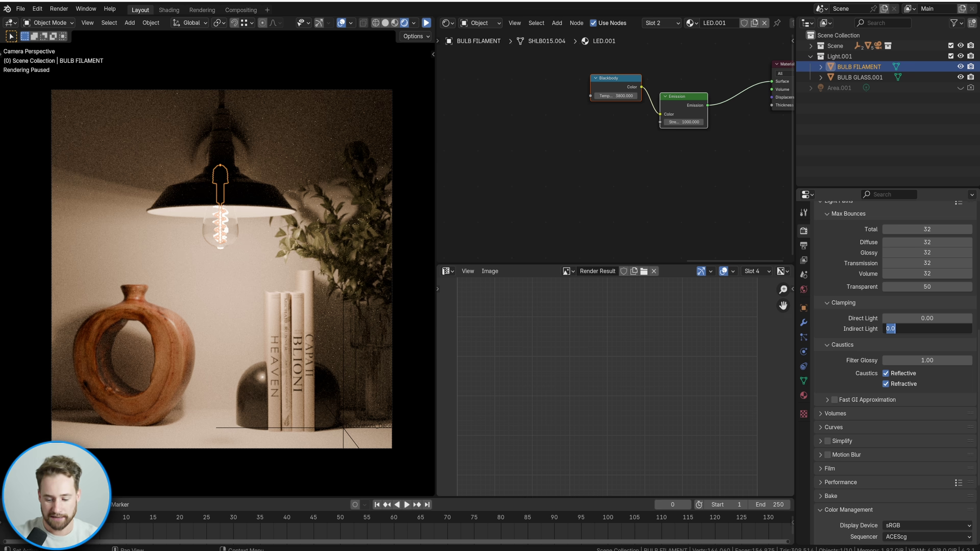
pyautogui.write('10')
pyautogui.press('Return')
pyautogui.click(330, 274)
pyautogui.click(427, 22)
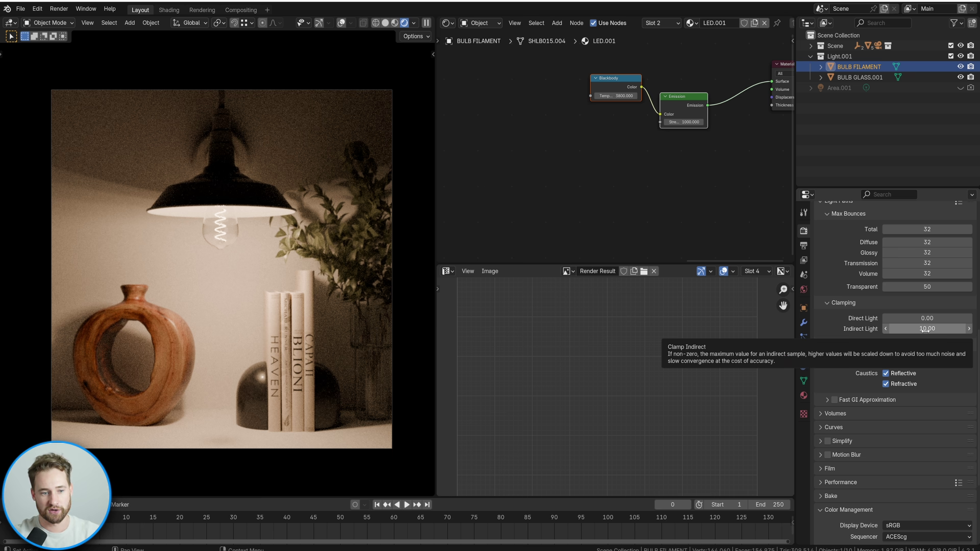
pyautogui.press('BackSpace')
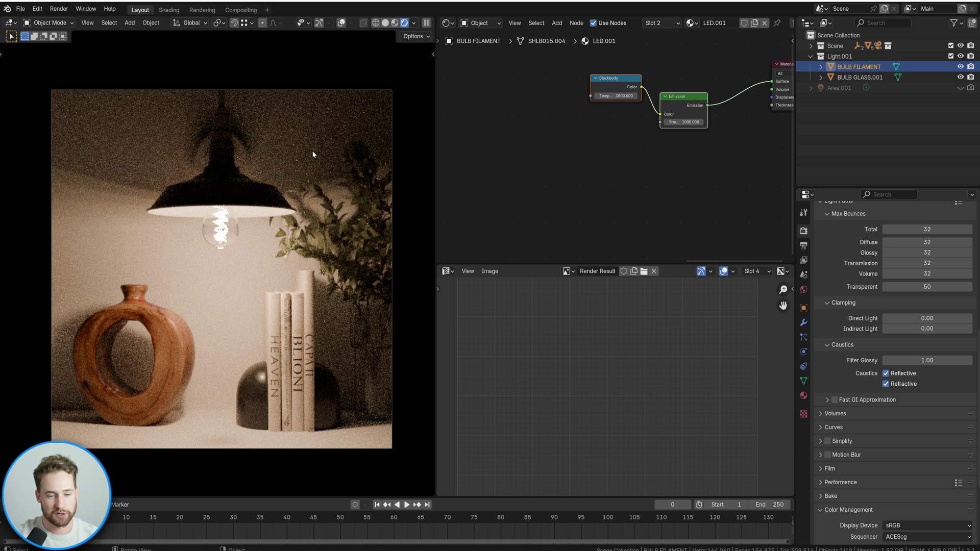
# Switch to Solid shading, hide the bulb glass and filament, and unhide Area.001 with overlays shown
pyautogui.press('z')
pyautogui.click(245, 231)
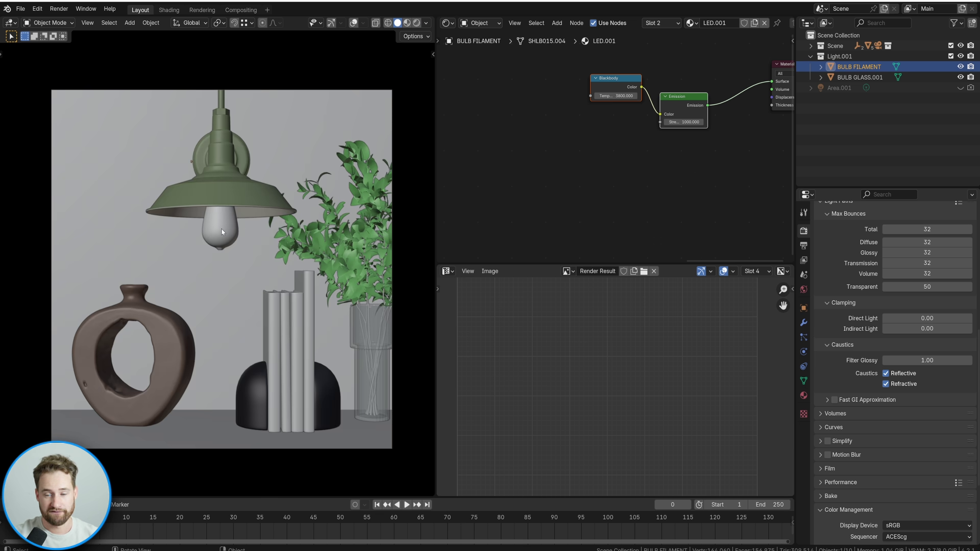
pyautogui.click(222, 232)
pyautogui.press('h')
pyautogui.click(221, 227)
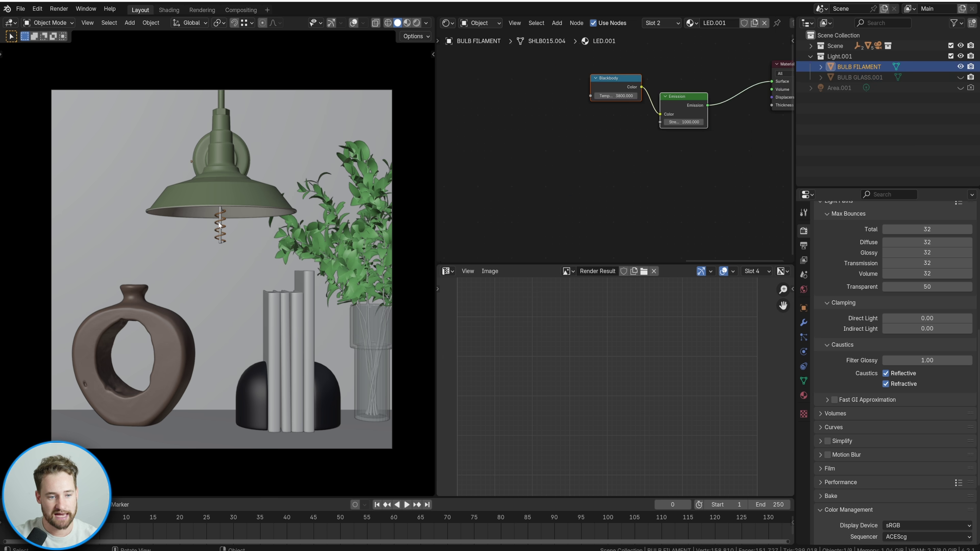
pyautogui.press('h')
pyautogui.click(961, 88)
pyautogui.hotkey('shift', 'alt', 'z')
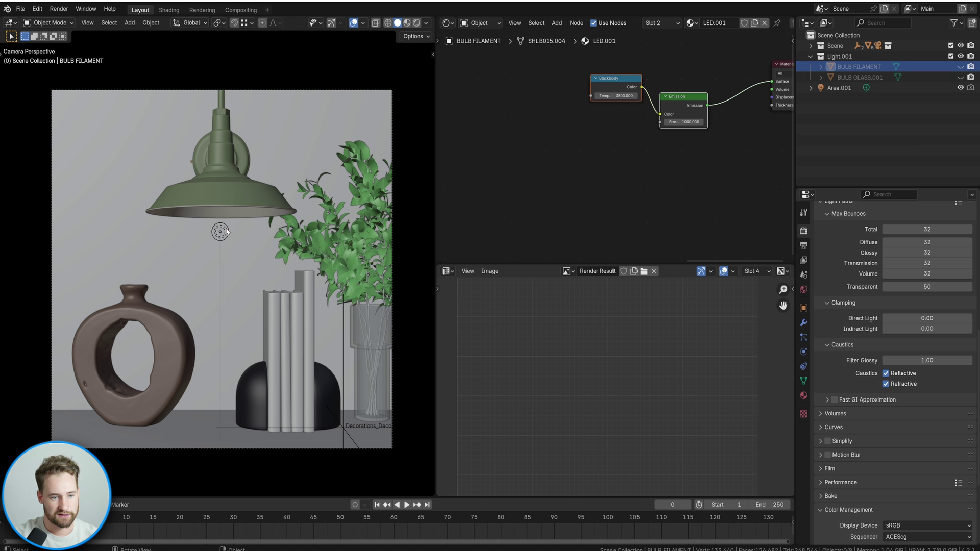
# Rename Area.001 to 'Point' and preview its 2 W light settings in Rendered shading
pyautogui.click(220, 232)
pyautogui.doubleClick(840, 88)
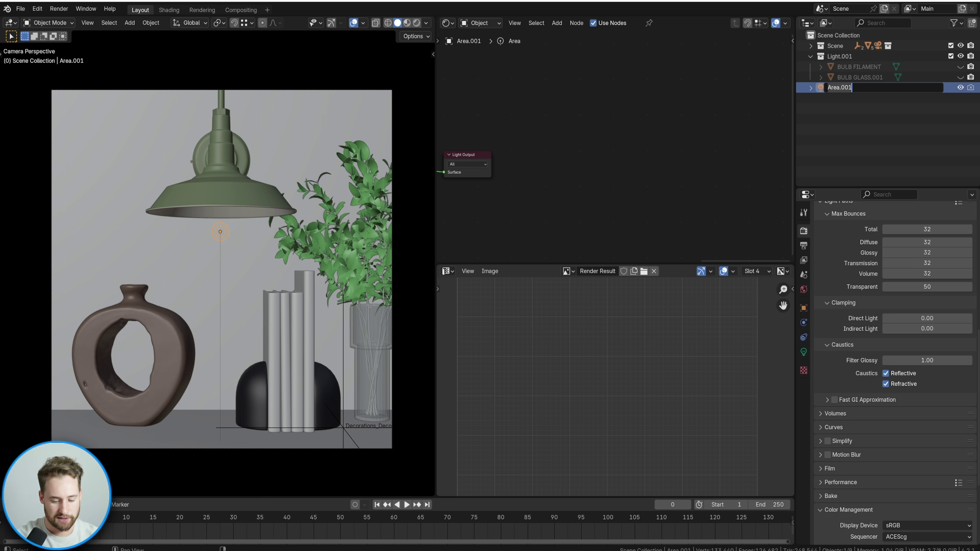
pyautogui.write('Point')
pyautogui.press('Return')
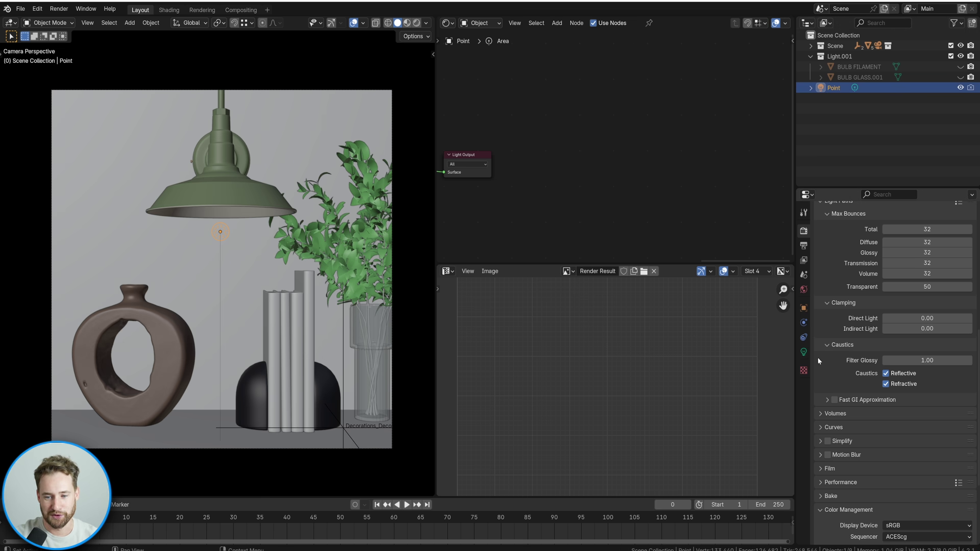
pyautogui.click(804, 352)
pyautogui.press('z')
pyautogui.click(241, 189)
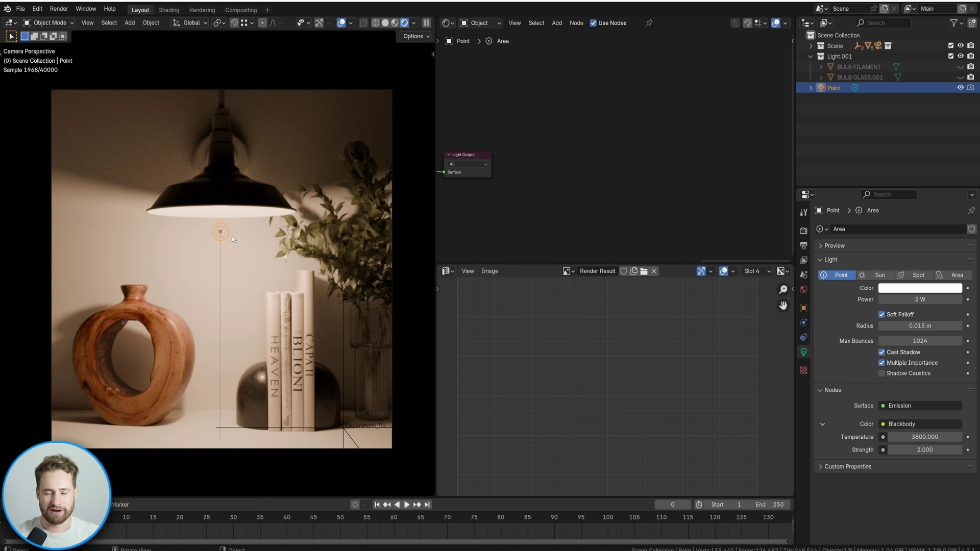
# Return to Solid shading, hide the Point light and unhide the bulb filament
pyautogui.press('z')
pyautogui.click(243, 234)
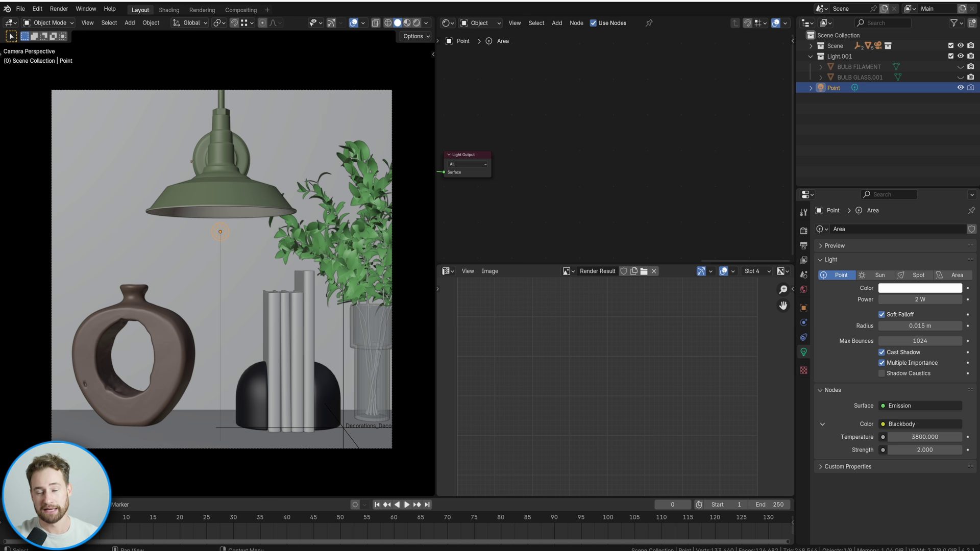
pyautogui.click(961, 89)
pyautogui.click(960, 67)
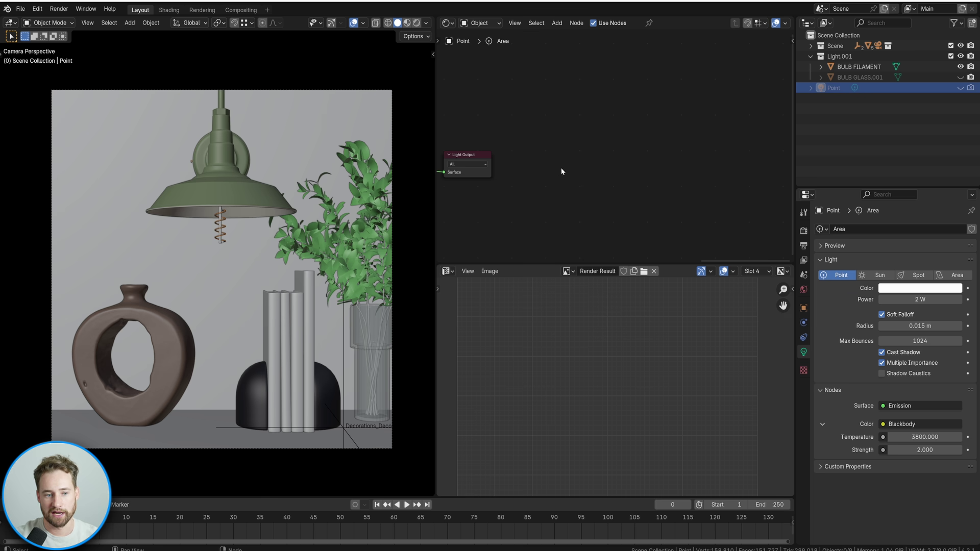
pyautogui.press('Home')
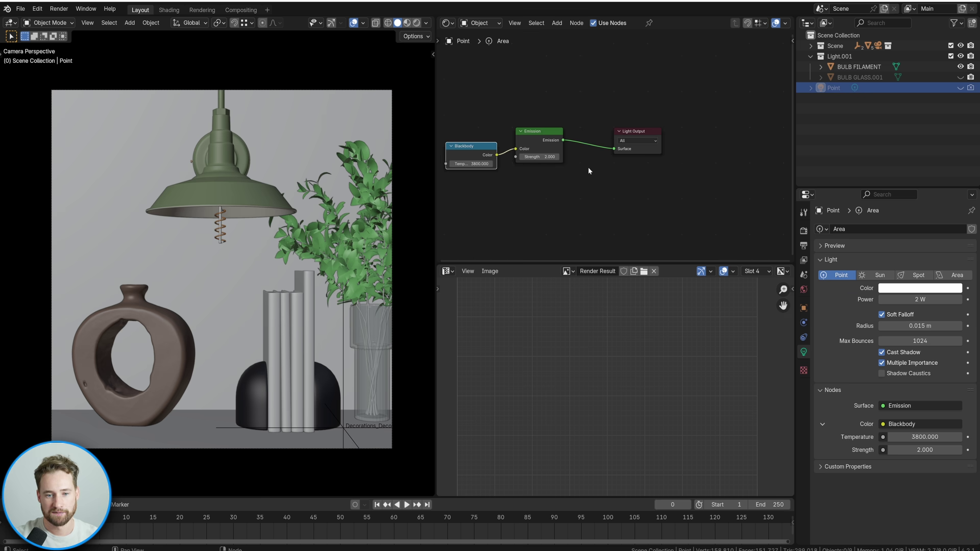
# Wire the filament's final Multiply node output into the Emission node's Strength input
pyautogui.click(221, 194)
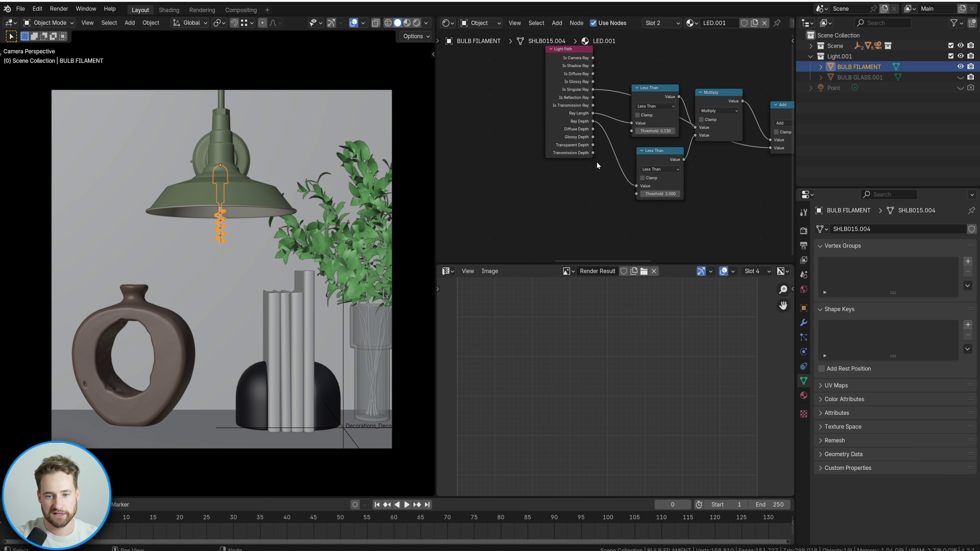
pyautogui.moveTo(574, 143); pyautogui.dragTo(564, 173, button='middle')
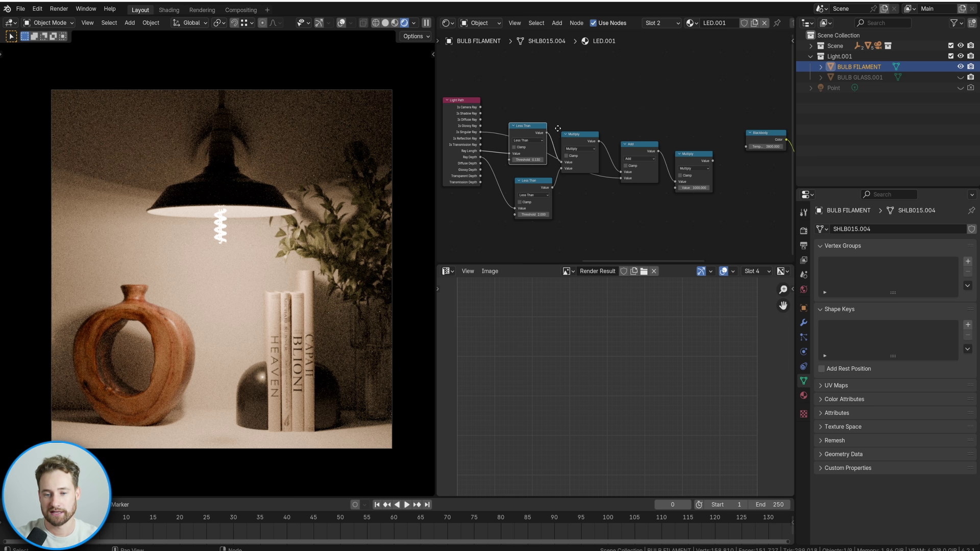
pyautogui.moveTo(547, 135); pyautogui.dragTo(523, 130, button='middle')
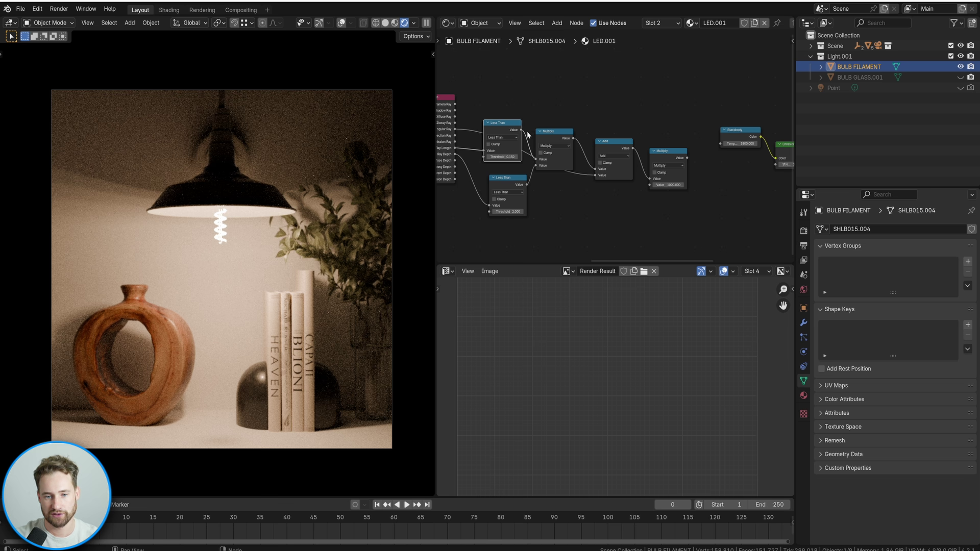
pyautogui.moveTo(651, 179); pyautogui.dragTo(683, 195)
pyautogui.moveTo(733, 196); pyautogui.dragTo(690, 200, button='middle')
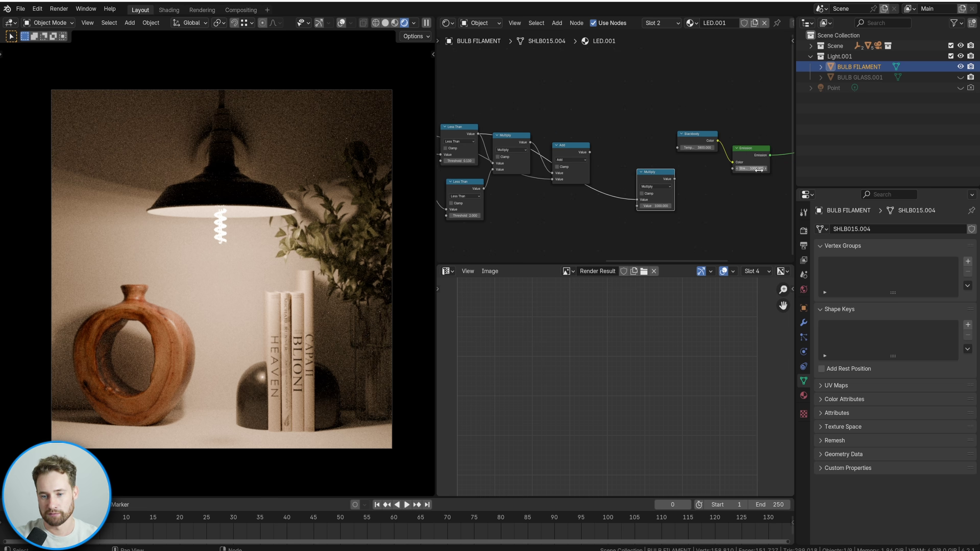
pyautogui.moveTo(675, 179); pyautogui.dragTo(733, 169)
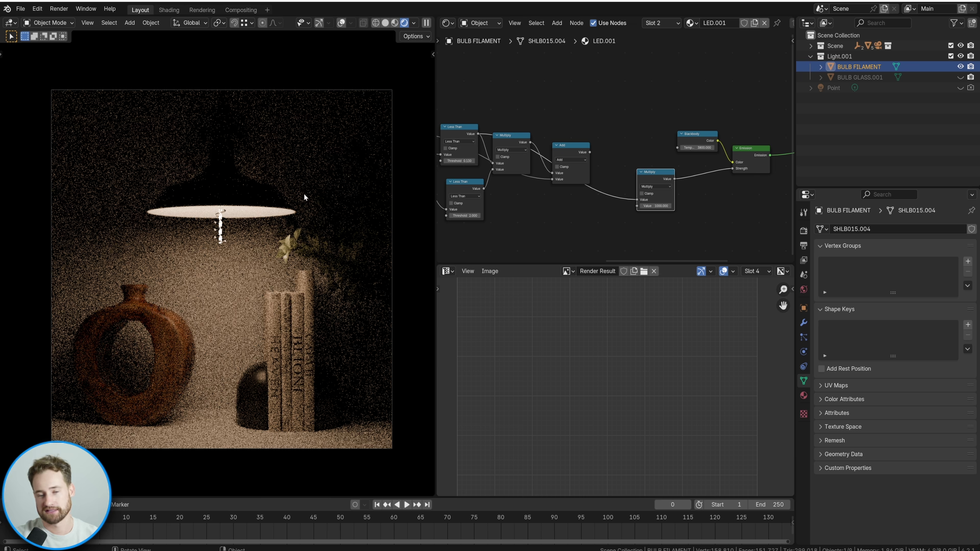
pyautogui.moveTo(542, 193); pyautogui.dragTo(592, 189, button='middle')
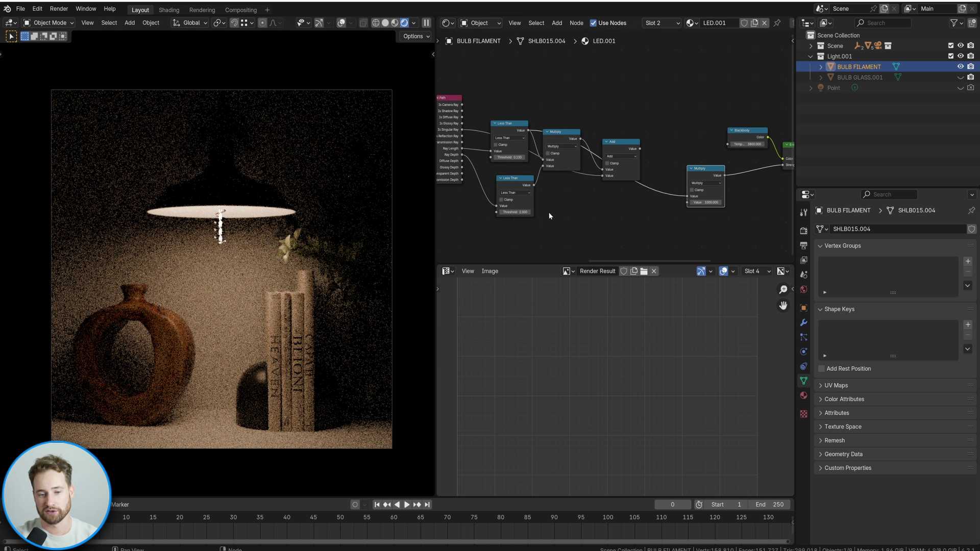
pyautogui.moveTo(509, 181); pyautogui.dragTo(688, 195)
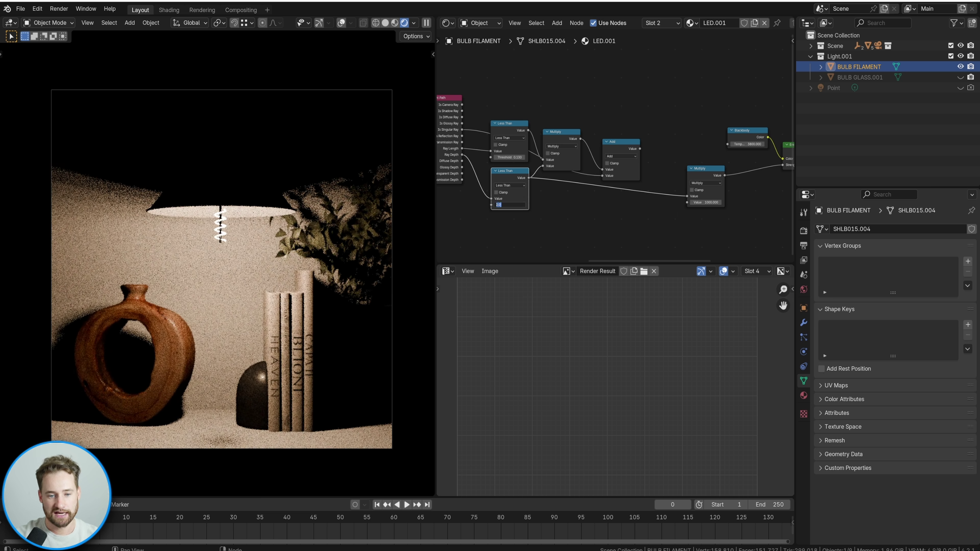
# Try lower Less Than thresholds of 2, 3 and 10, then enter 2 as the final value
pyautogui.moveTo(524, 204); pyautogui.dragTo(513, 204)
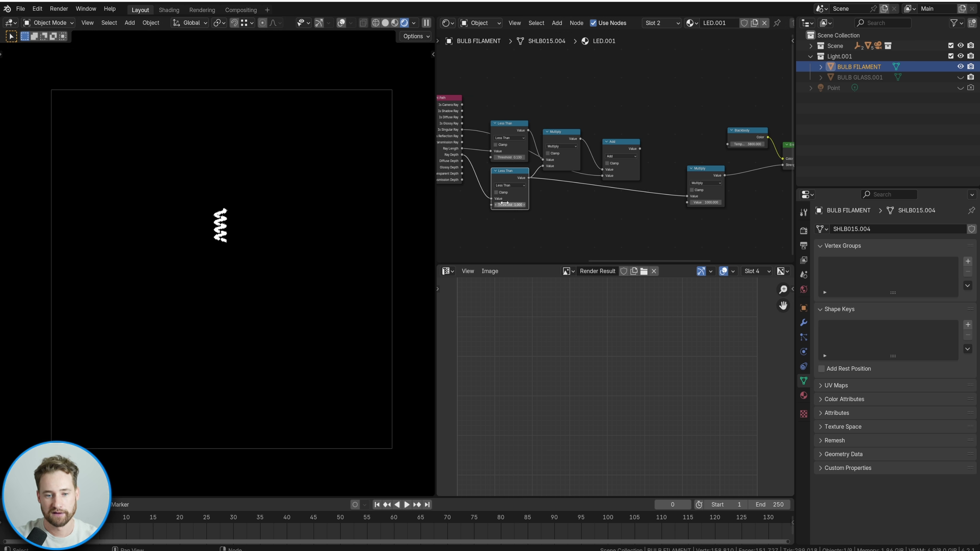
pyautogui.moveTo(505, 203); pyautogui.dragTo(513, 203)
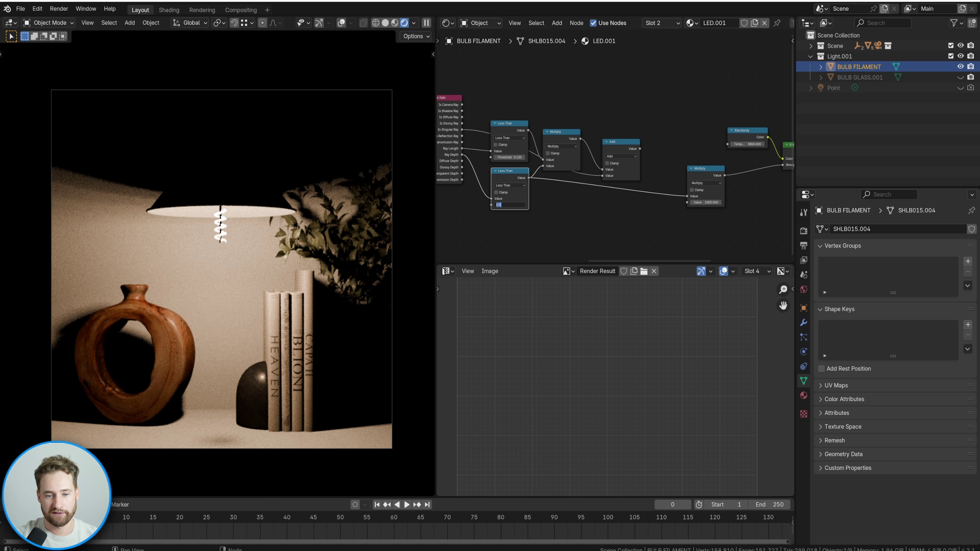
pyautogui.moveTo(503, 205); pyautogui.dragTo(507, 204)
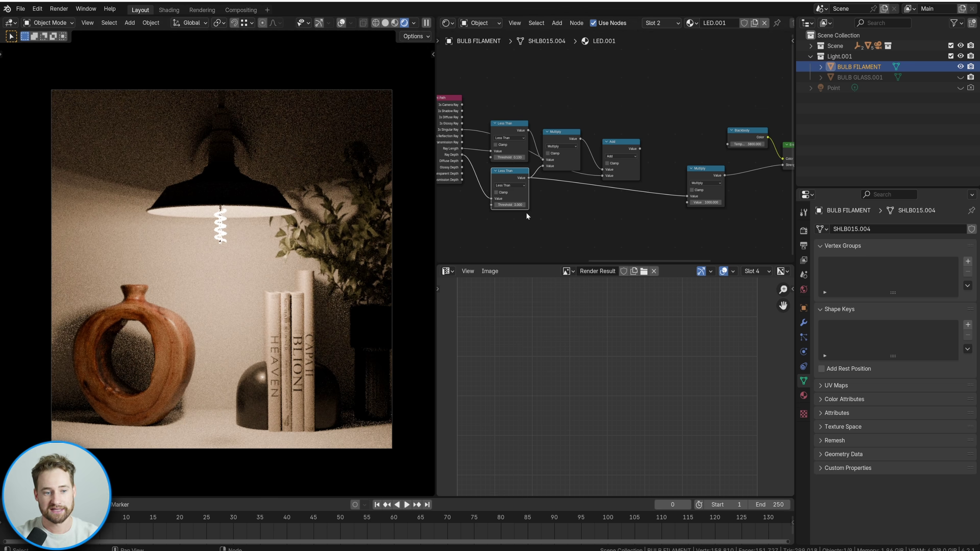
pyautogui.moveTo(509, 205); pyautogui.dragTo(542, 205)
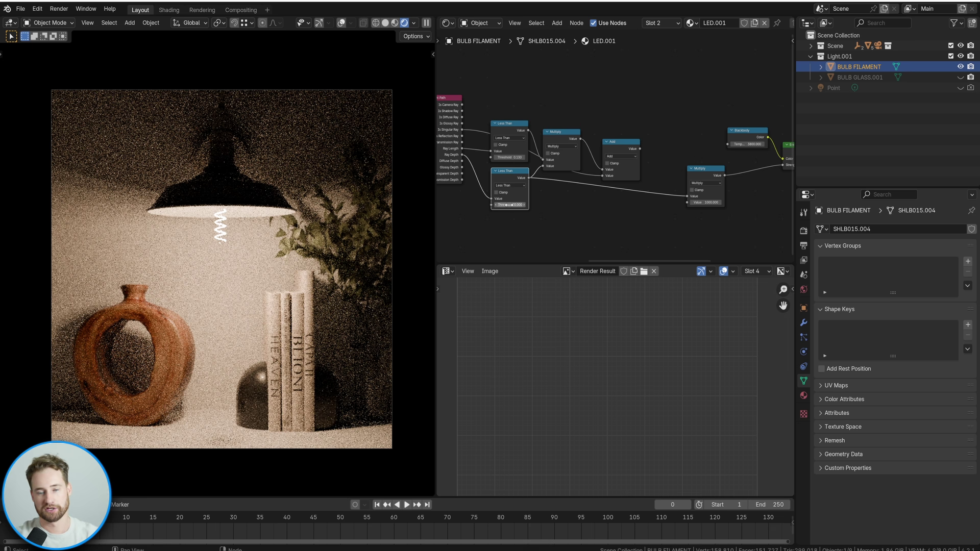
pyautogui.click(510, 205)
pyautogui.write('2')
pyautogui.press('Return')
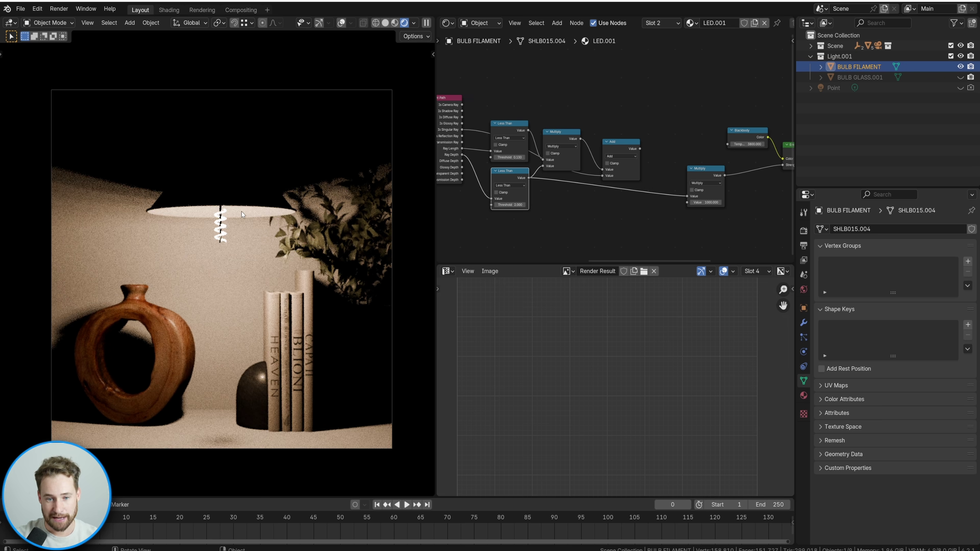
# Connect the first Multiply's Value output to the final Multiply, replacing the long direct link
pyautogui.moveTo(513, 131); pyautogui.dragTo(514, 128)
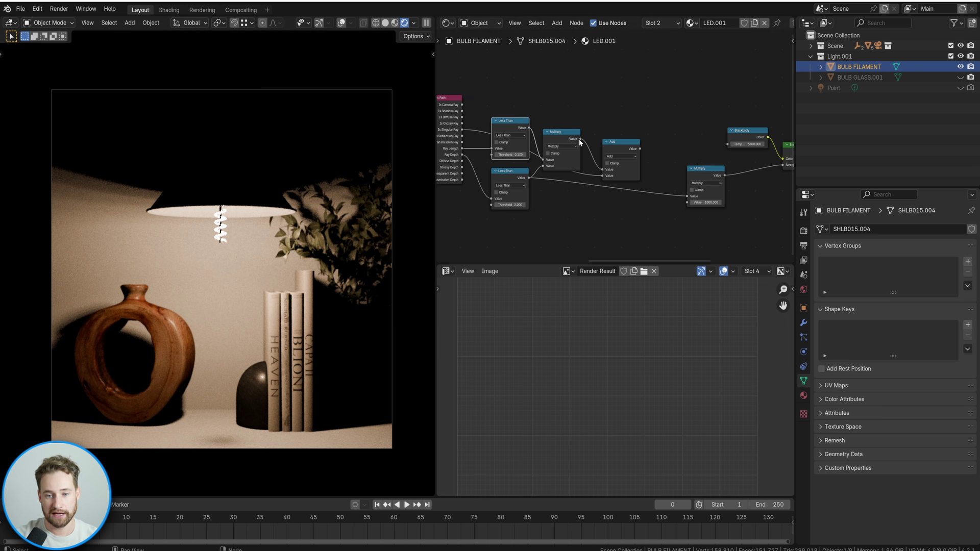
pyautogui.moveTo(580, 138); pyautogui.dragTo(688, 196)
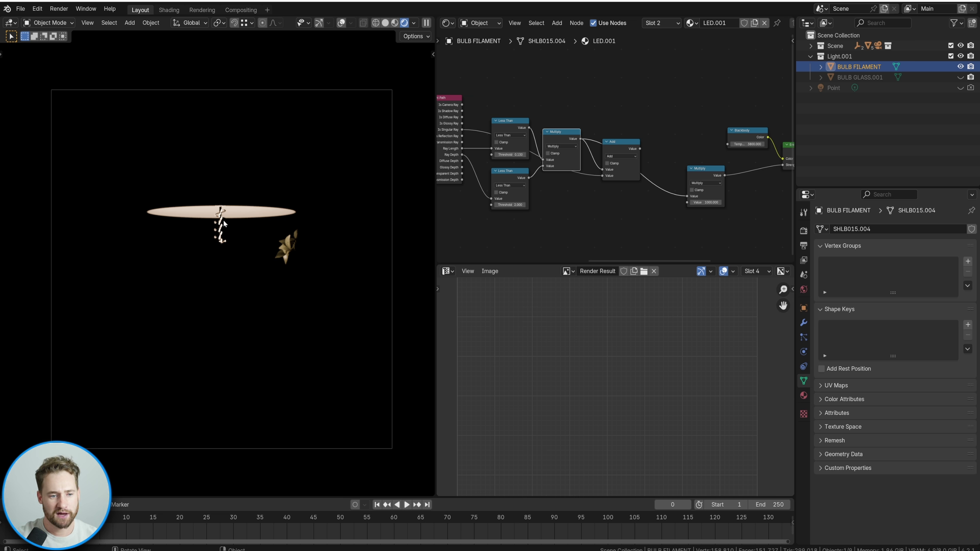
# Connect the Add node to the final Multiply, unhide the bulb glass and select the Point light
pyautogui.keyDown('ctrl'); pyautogui.hscroll(-1, 582, 188); pyautogui.keyUp('ctrl')
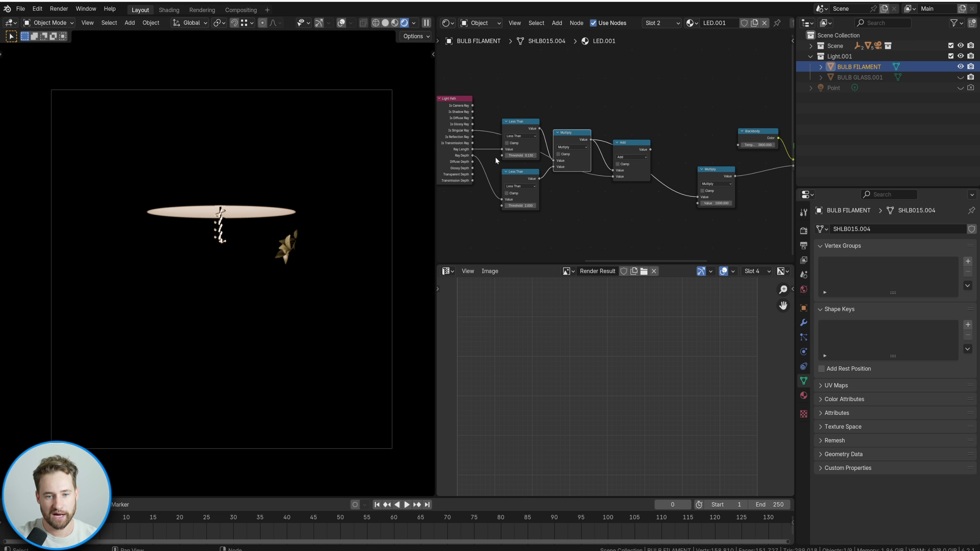
pyautogui.moveTo(621, 151); pyautogui.dragTo(621, 155)
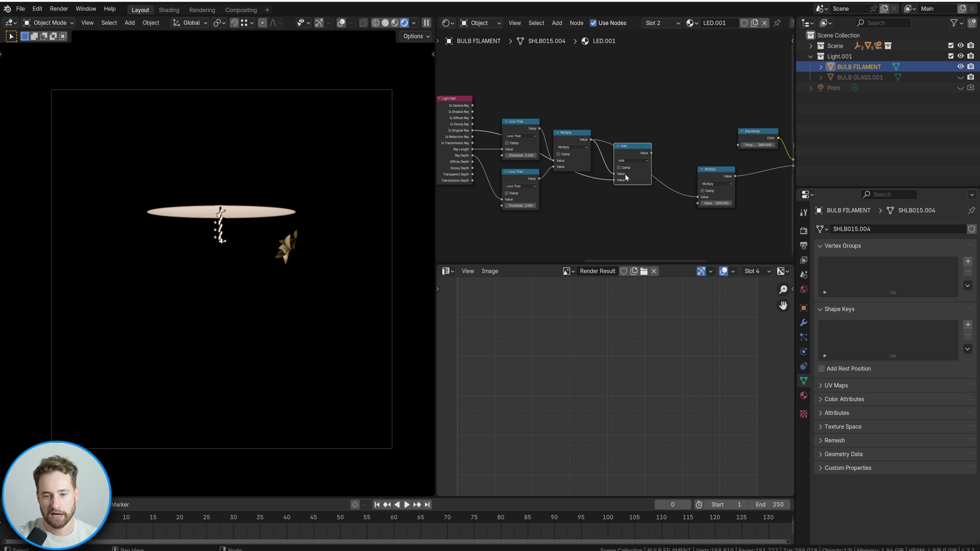
pyautogui.moveTo(652, 153); pyautogui.dragTo(697, 196)
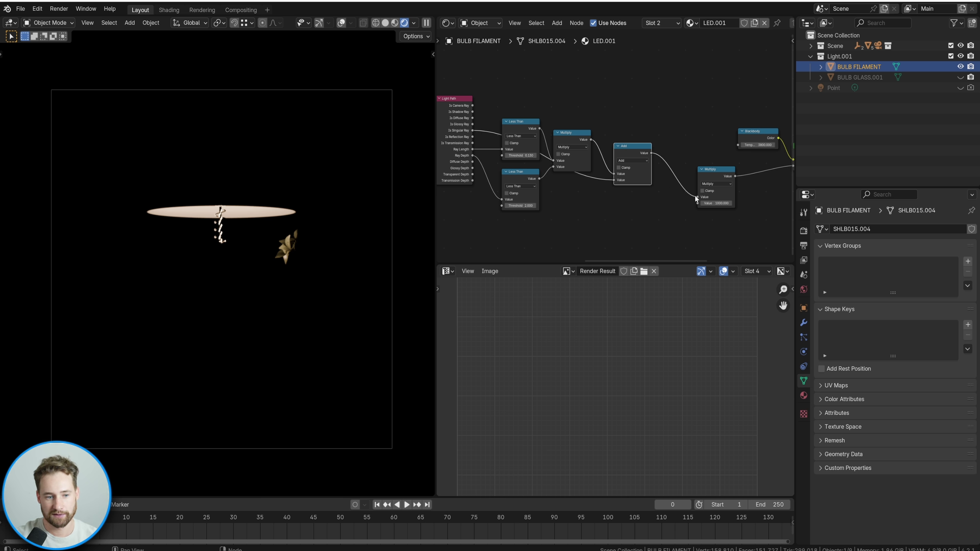
pyautogui.click(961, 78)
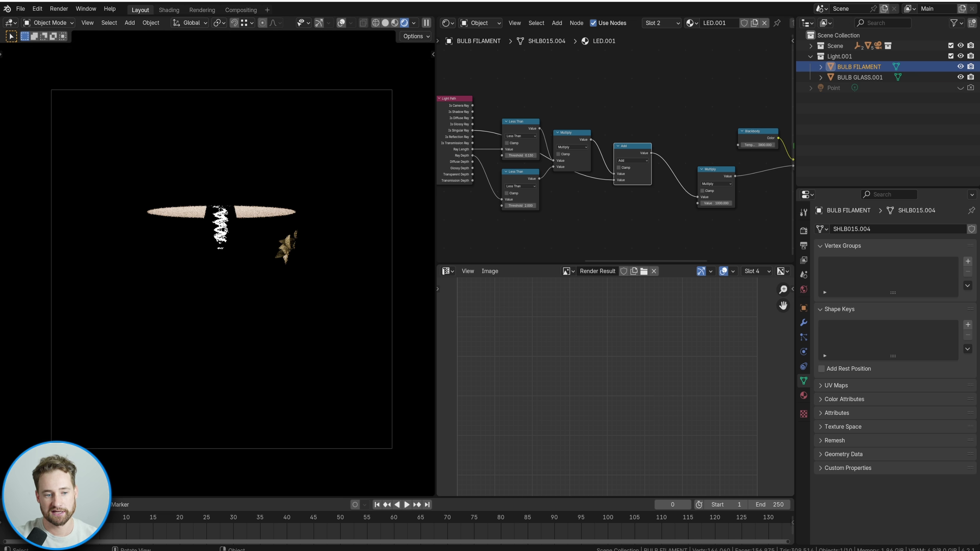
pyautogui.click(833, 88)
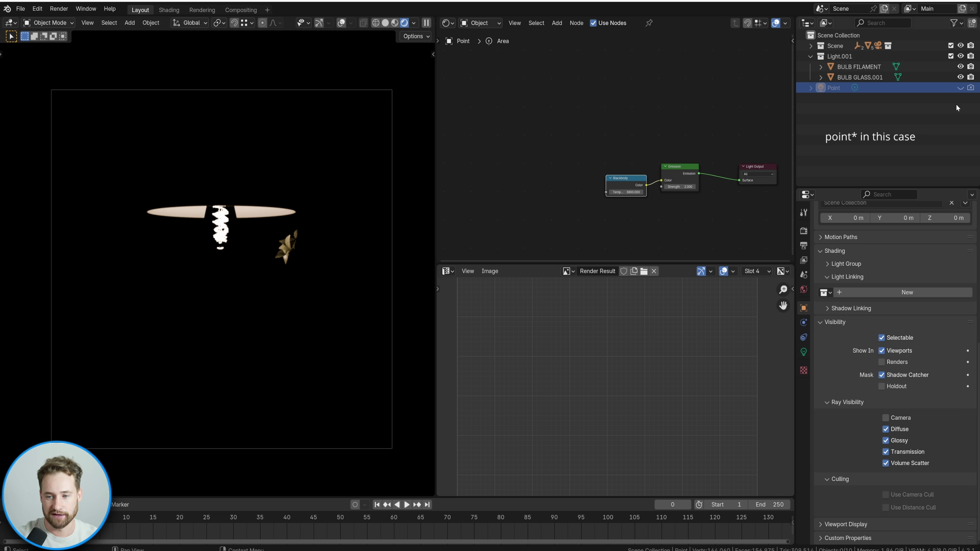
# Unhide the Point light and show its 2 W, 0.015 m radius light settings
pyautogui.click(960, 88)
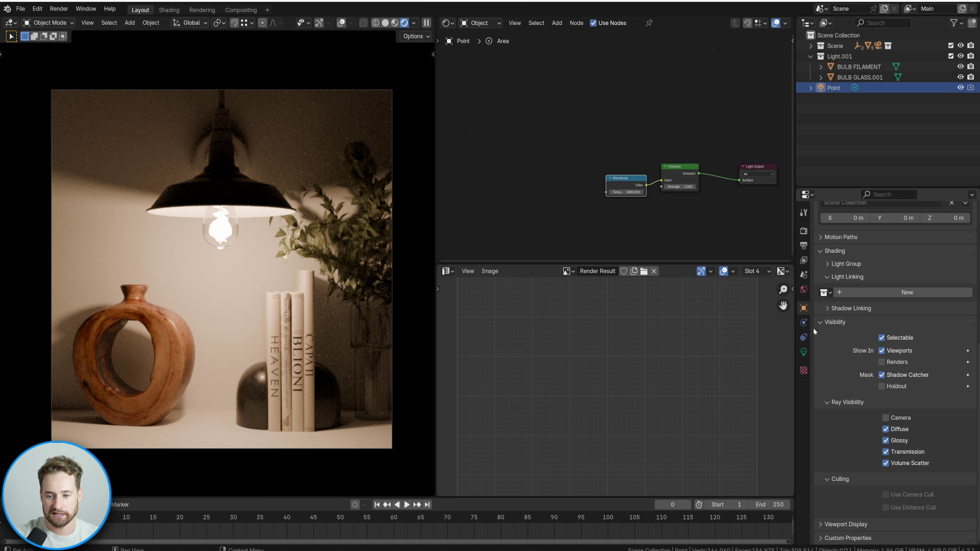
pyautogui.click(804, 352)
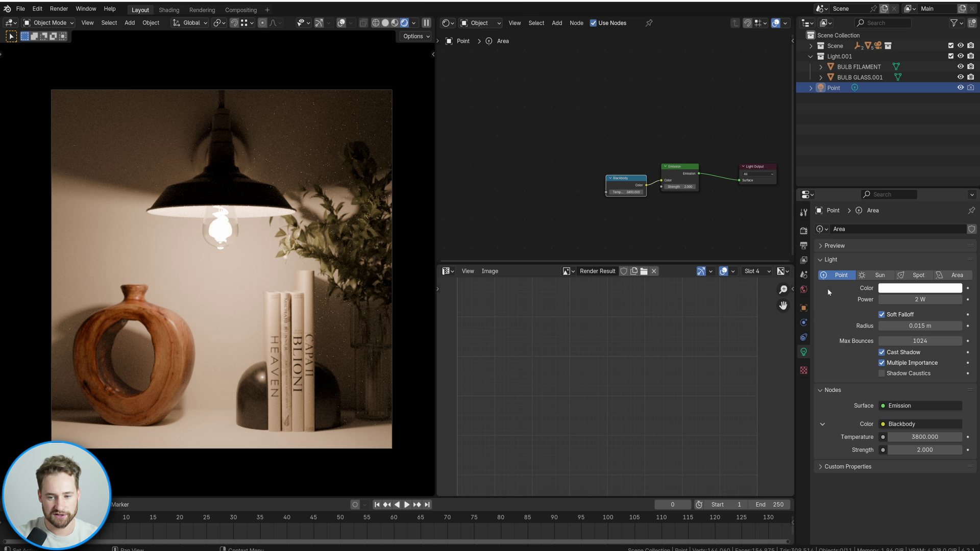
# Link the Point light to the Light.001 bulb collection and review the render Sampling settings
pyautogui.click(805, 309)
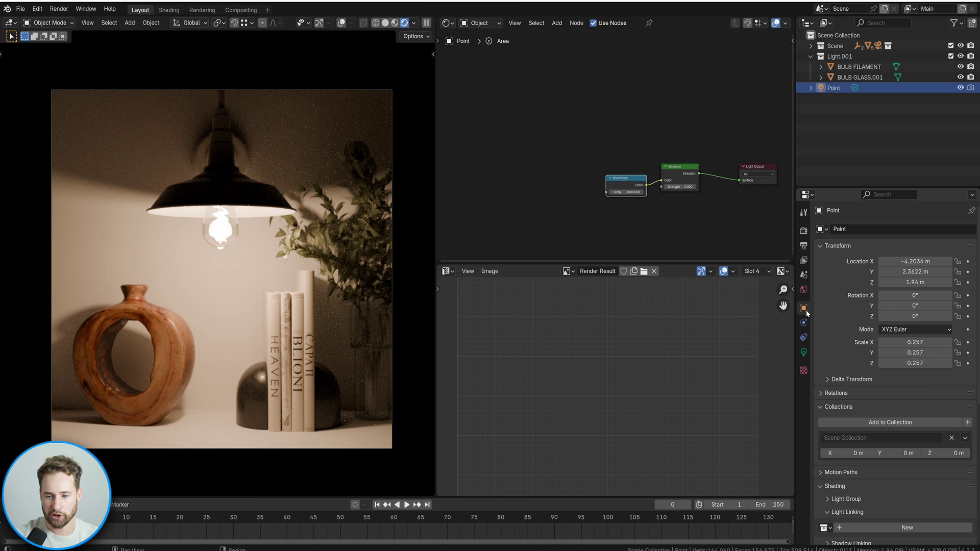
pyautogui.scroll(-5, 837, 363)
pyautogui.scroll(-3, 839, 365)
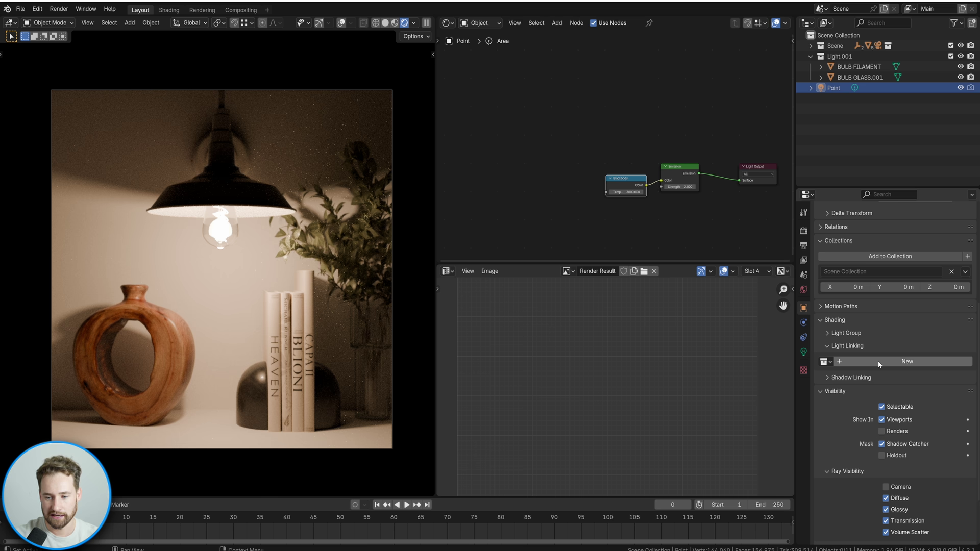
pyautogui.click(847, 362)
pyautogui.click(825, 362)
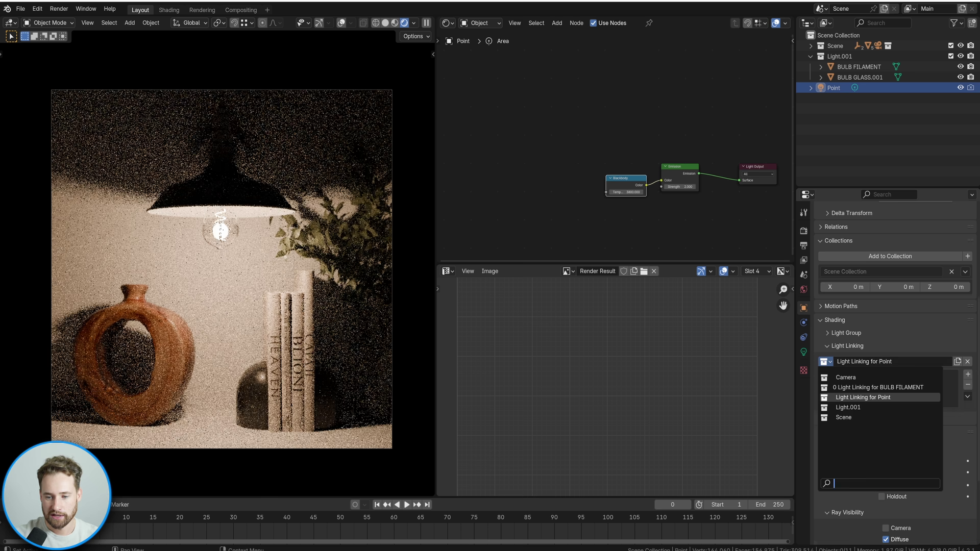
pyautogui.click(848, 407)
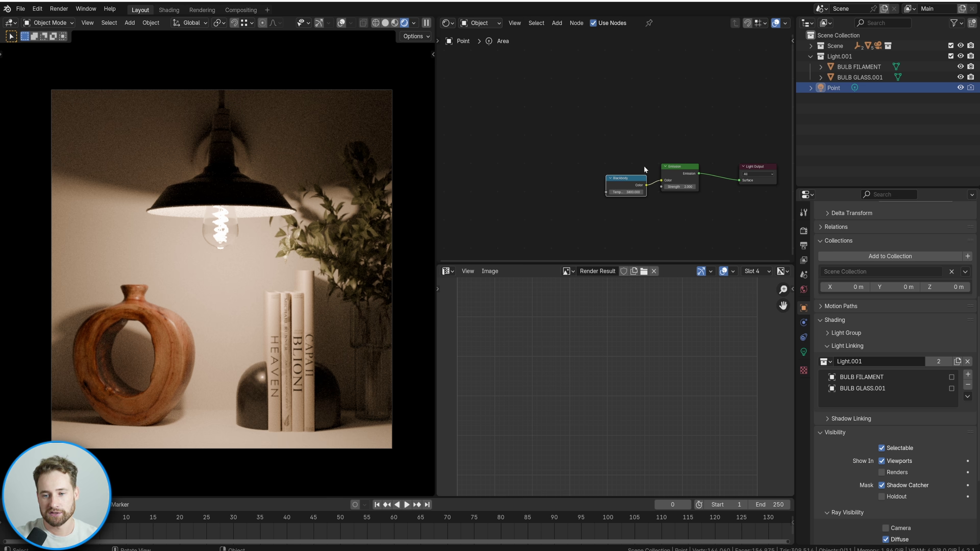
pyautogui.click(804, 231)
pyautogui.click(837, 284)
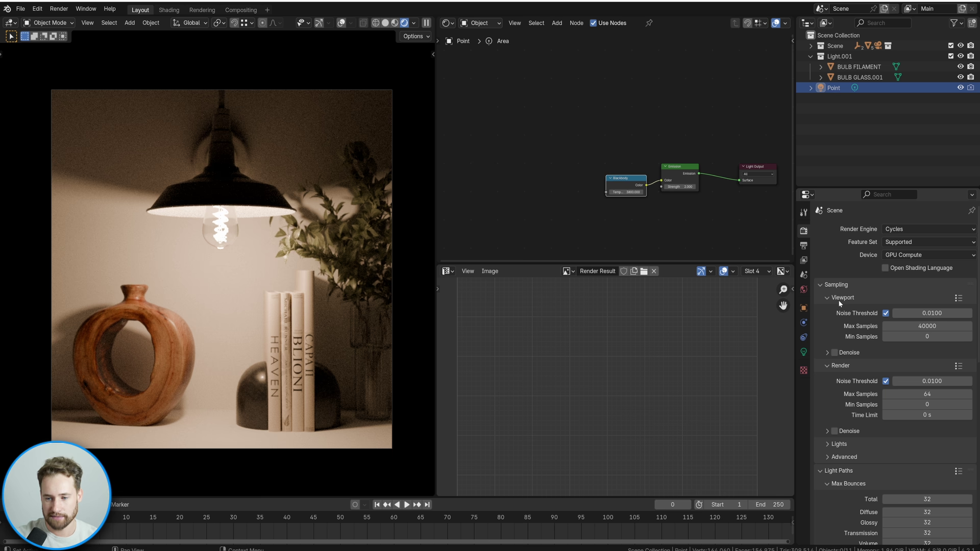
# Compare render slots 4 and 5 and enlarge the node editor to show the filament emission shader
pyautogui.click(341, 22)
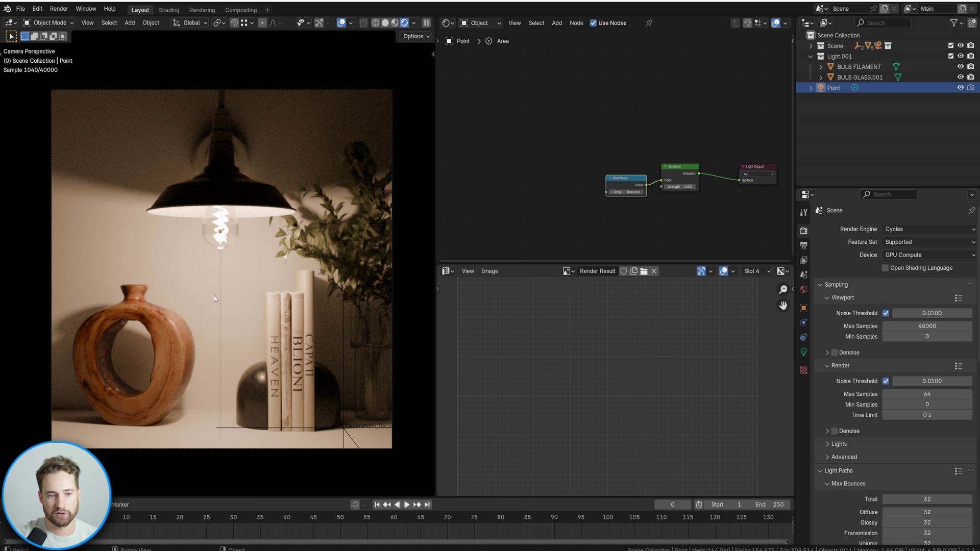
pyautogui.press('z')
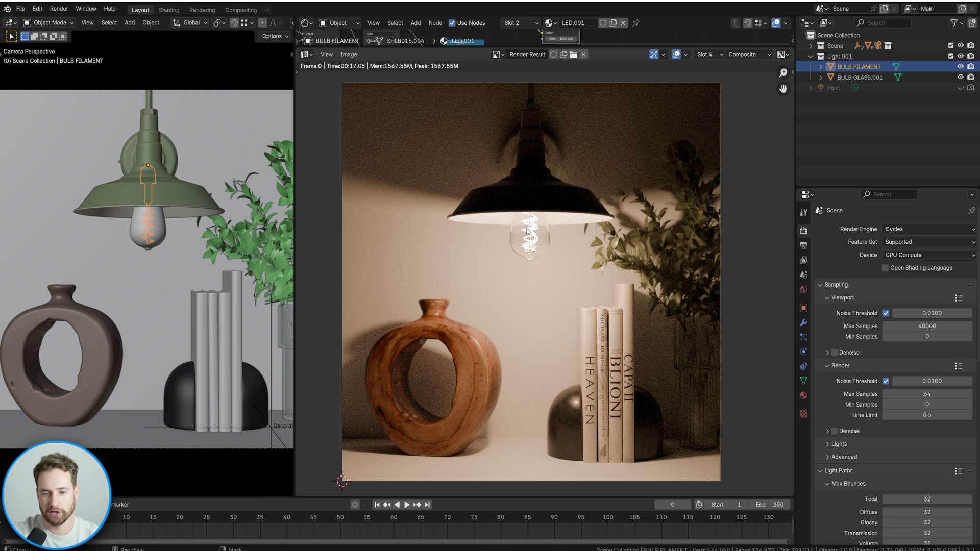
pyautogui.press('j')
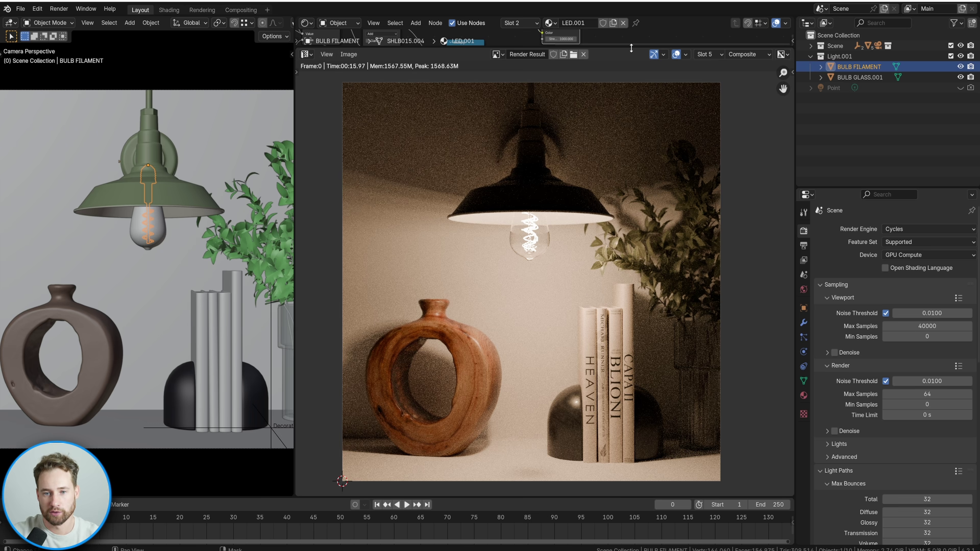
pyautogui.moveTo(632, 48); pyautogui.dragTo(632, 128)
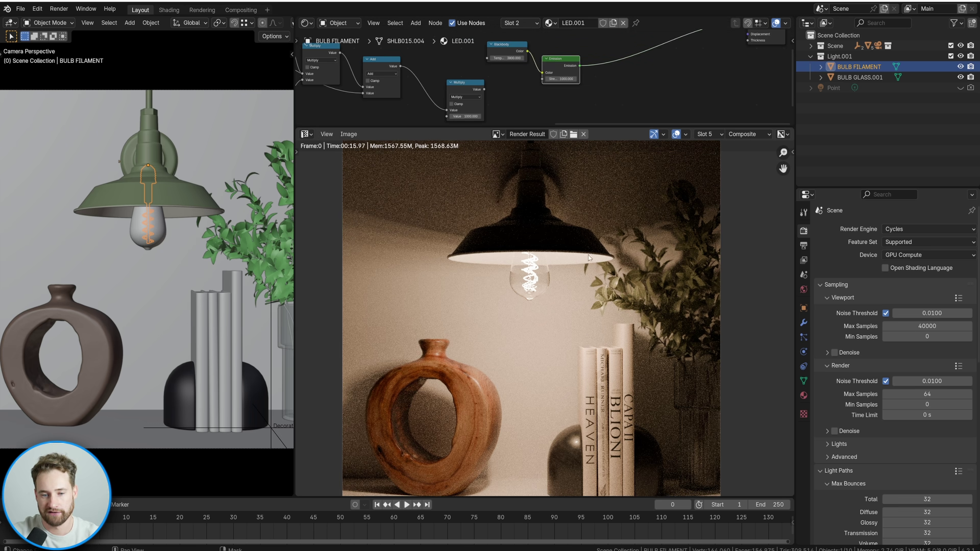
pyautogui.hotkey('alt', 'j')
pyautogui.scroll(4, 610, 286)
pyautogui.press('j')
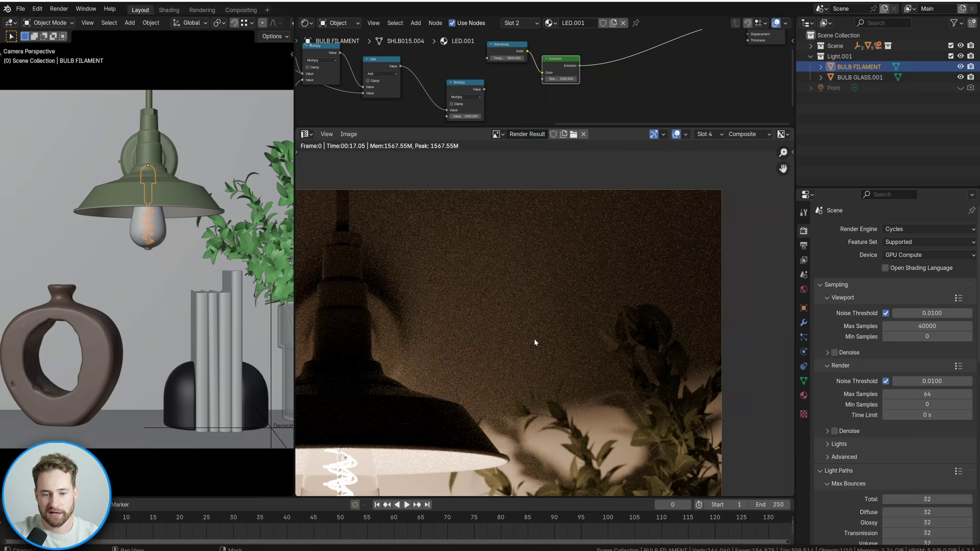
# Set the final render's max samples to 256
pyautogui.press('j')
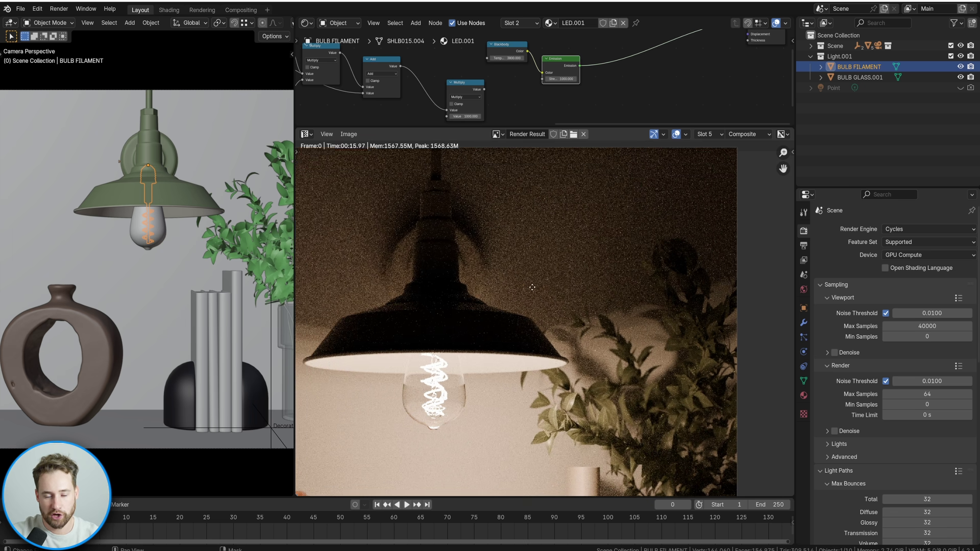
pyautogui.scroll(-2, 560, 255)
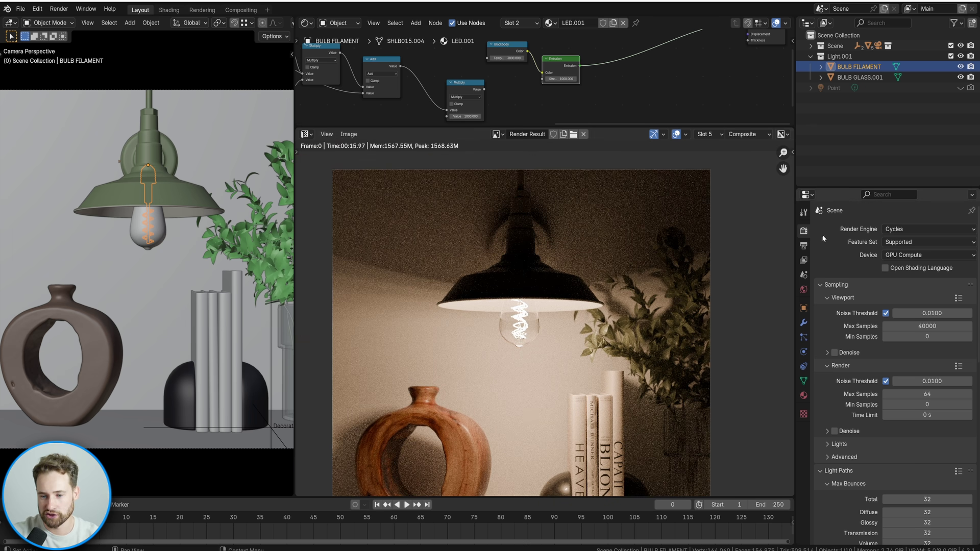
pyautogui.doubleClick(927, 394)
pyautogui.write('256')
pyautogui.press('Return')
# Compare the 17-second and 64-second renders, zooming and panning to inspect noise
pyautogui.hotkey('alt', 'j')
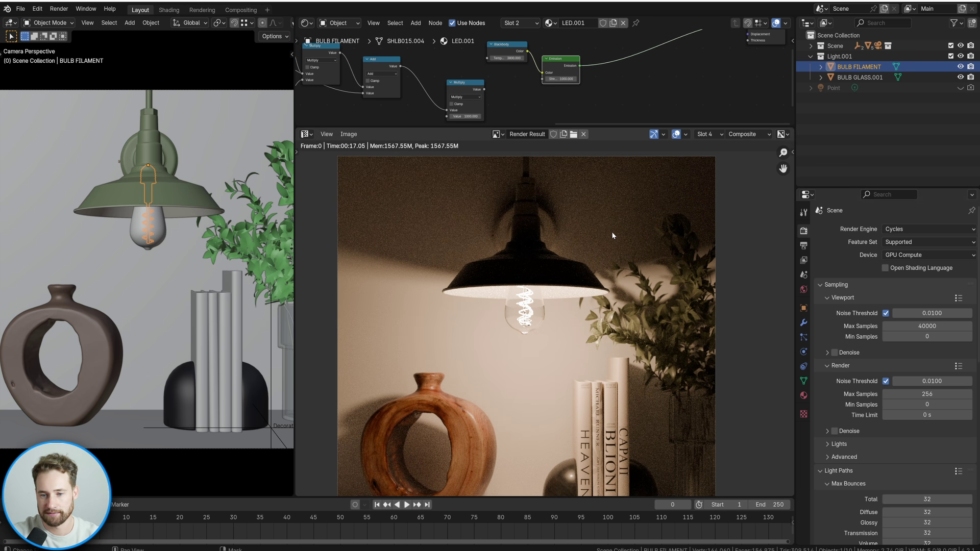
pyautogui.press('j')
pyautogui.scroll(3, 618, 250)
pyautogui.scroll(-2, 570, 267)
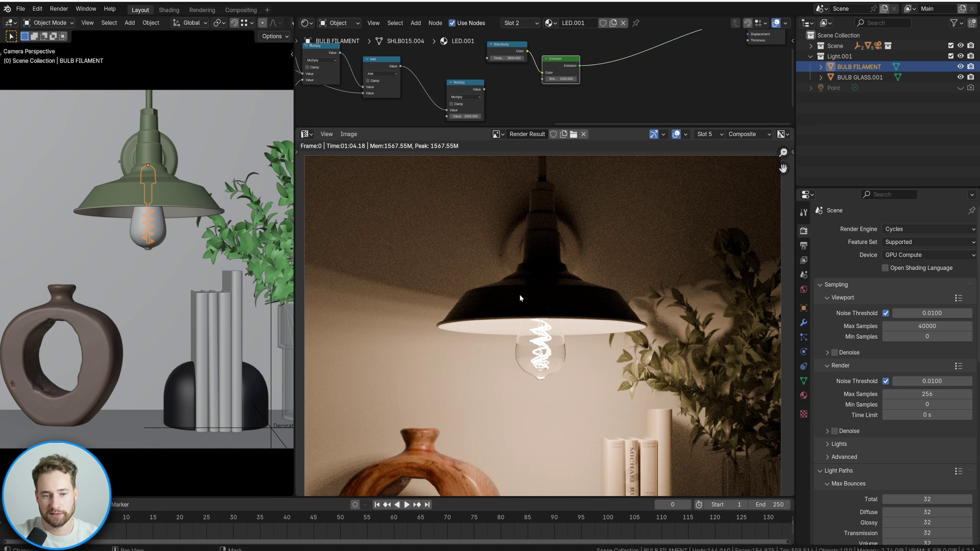
pyautogui.moveTo(585, 301); pyautogui.dragTo(602, 337, button='middle')
pyautogui.scroll(2, 579, 304)
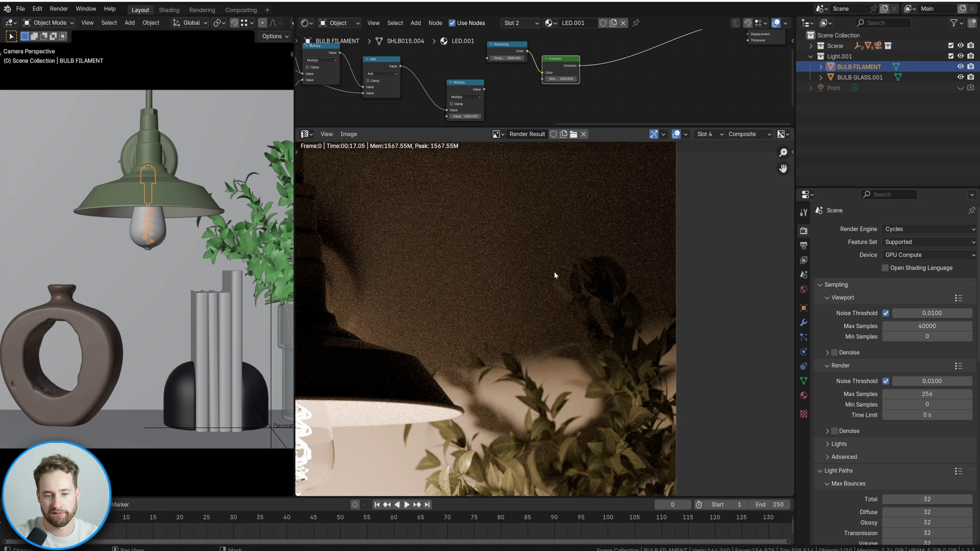
pyautogui.scroll(-2, 553, 271)
# Keep flipping between the 17-second and 64-second renders, ending on the 64-second one
pyautogui.hotkey('alt', 'j')
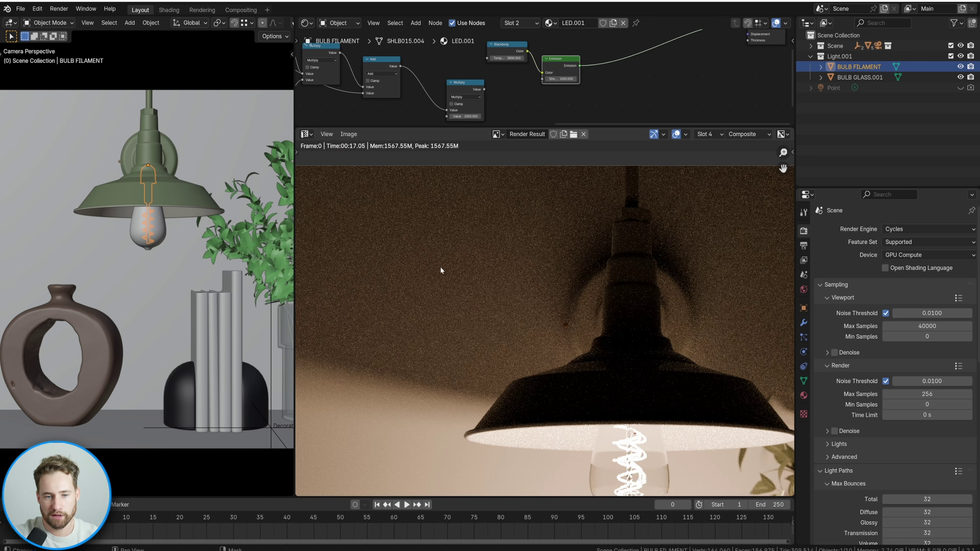
pyautogui.press('j')
pyautogui.hotkey('alt', 'j')
pyautogui.press('j')
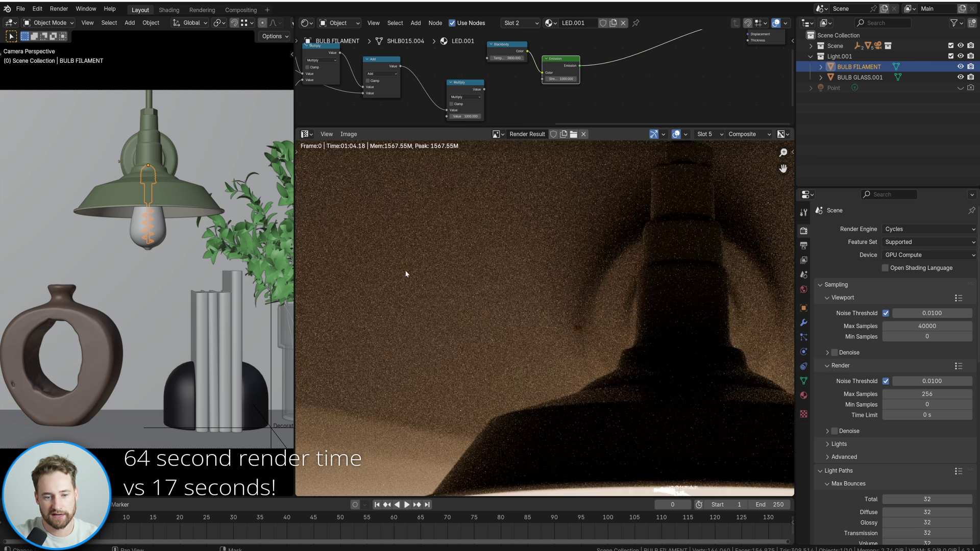
pyautogui.hscroll(5, 425, 271)
pyautogui.hotkey('alt', 'j')
pyautogui.hscroll(3, 578, 271)
pyautogui.press('j')
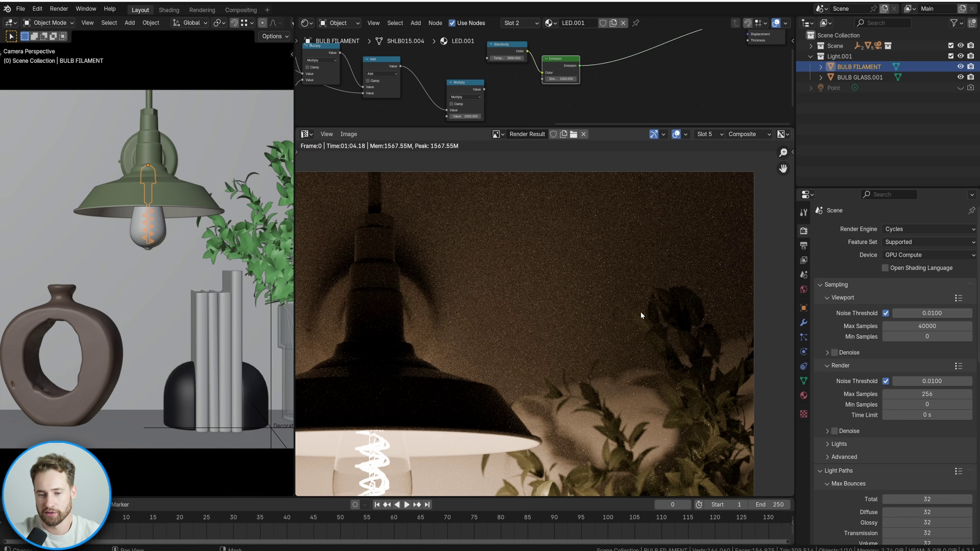
pyautogui.scroll(-1, 613, 321)
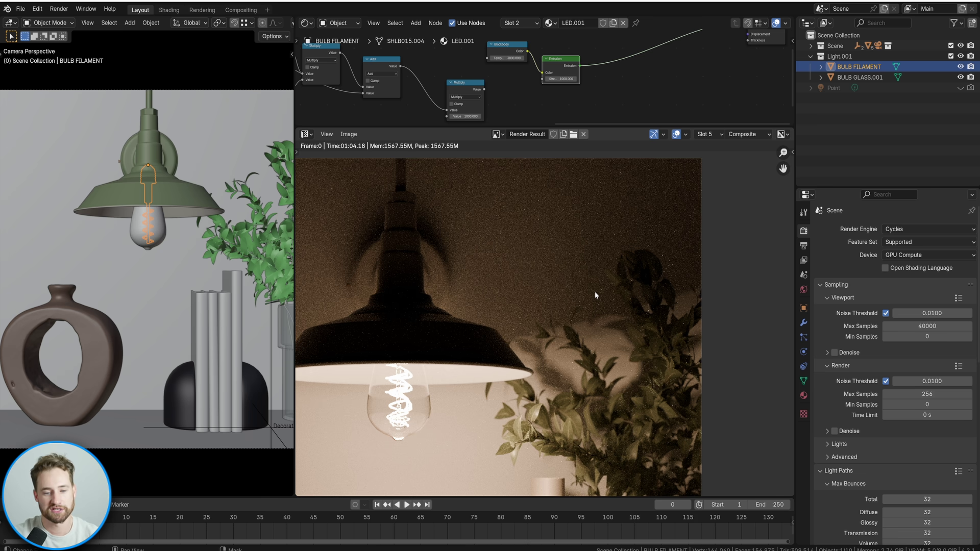
pyautogui.scroll(-3, 580, 310)
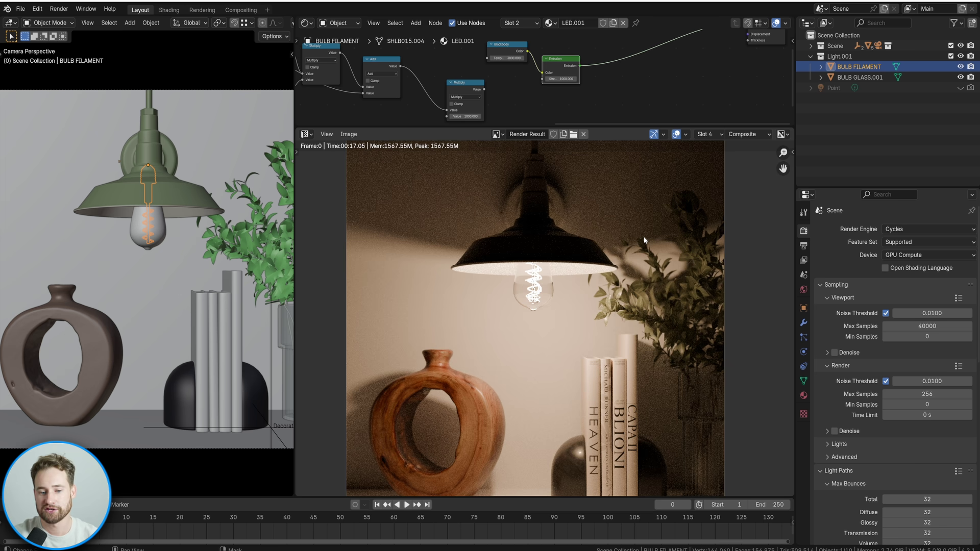
pyautogui.hotkey('alt', 'j')
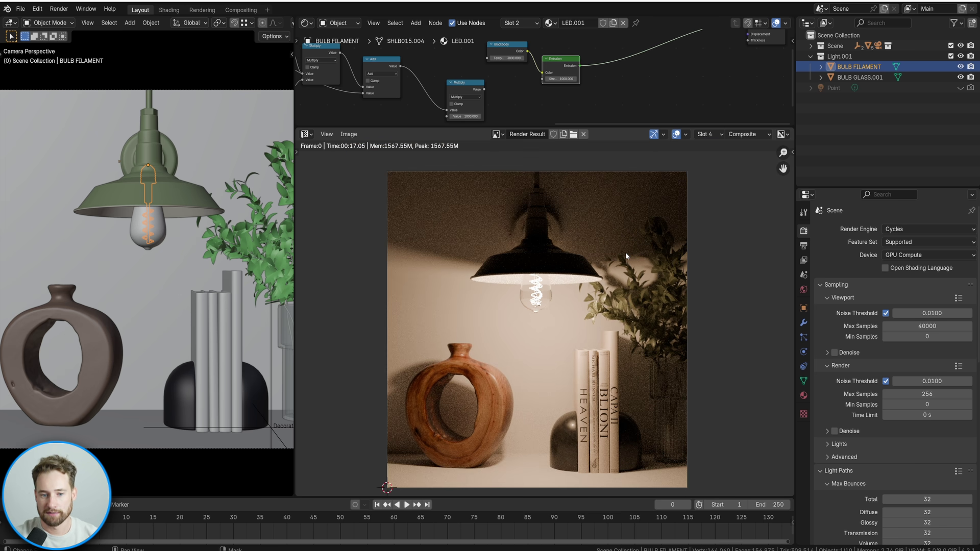
pyautogui.press('j')
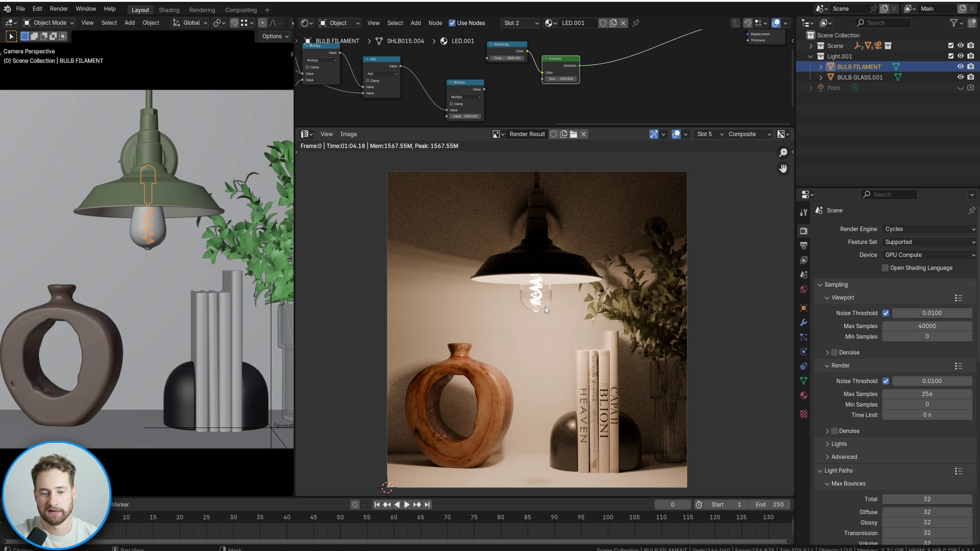
# Connect the Multiply node's output to the emission shader's Strength input
pyautogui.press('4')
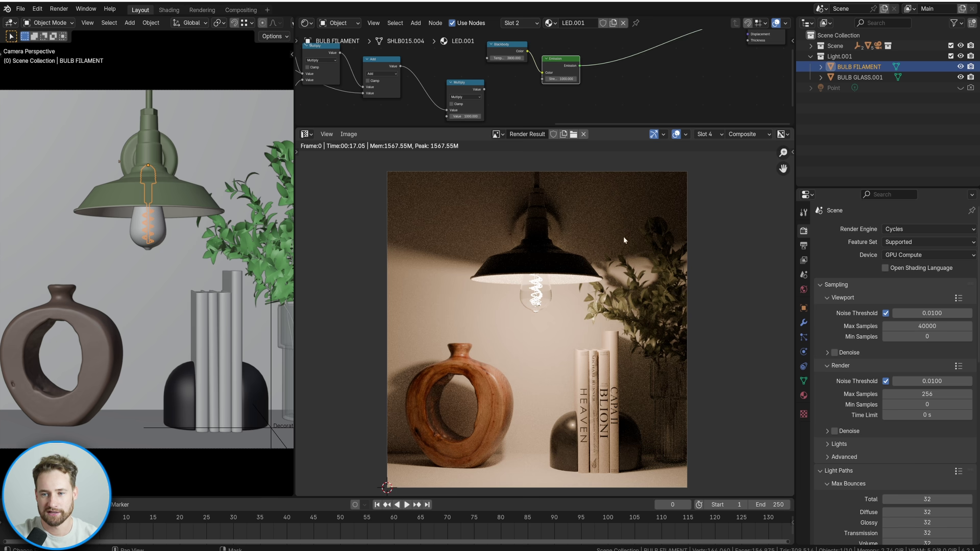
pyautogui.press('5')
pyautogui.click(482, 92)
pyautogui.moveTo(485, 89); pyautogui.dragTo(545, 81)
# Re-enable the Point light in the viewport and renders, and select it
pyautogui.click(960, 88)
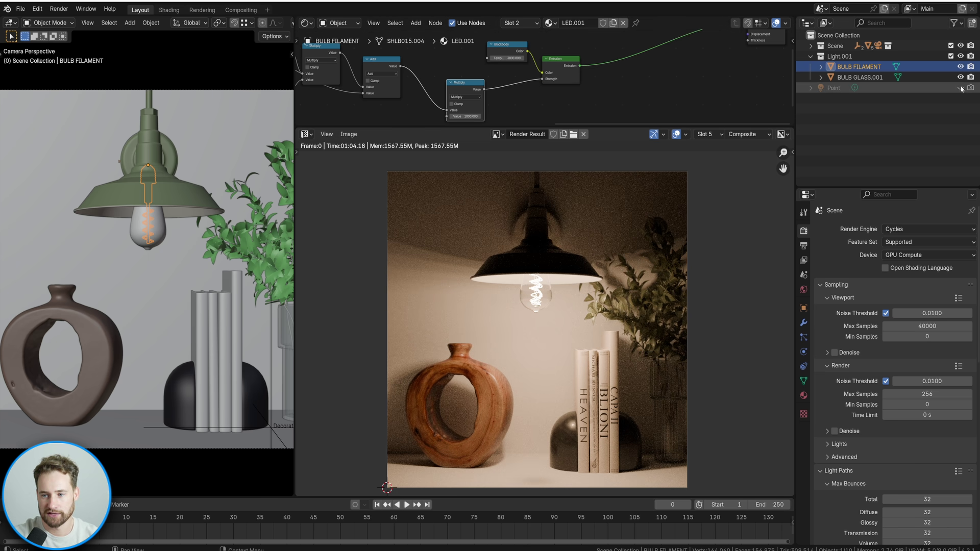
pyautogui.click(971, 88)
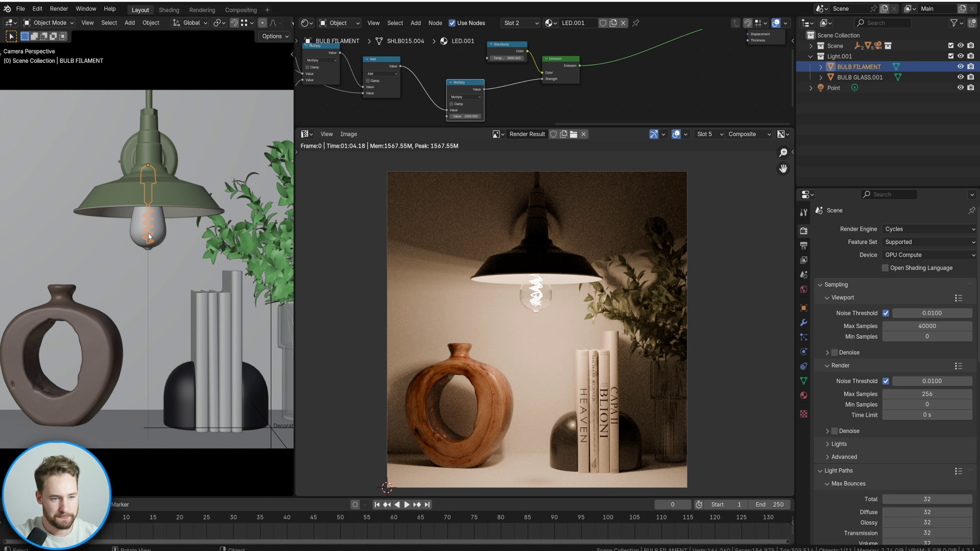
pyautogui.click(834, 88)
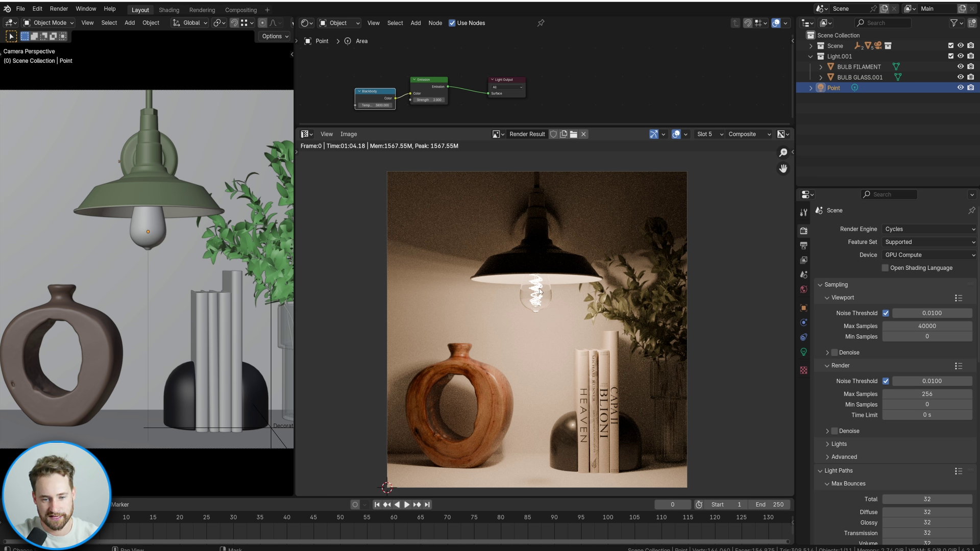
# In wireframe, duplicate the Point light twice, moving the copies upward along the filament
pyautogui.scroll(-3, 233, 23)
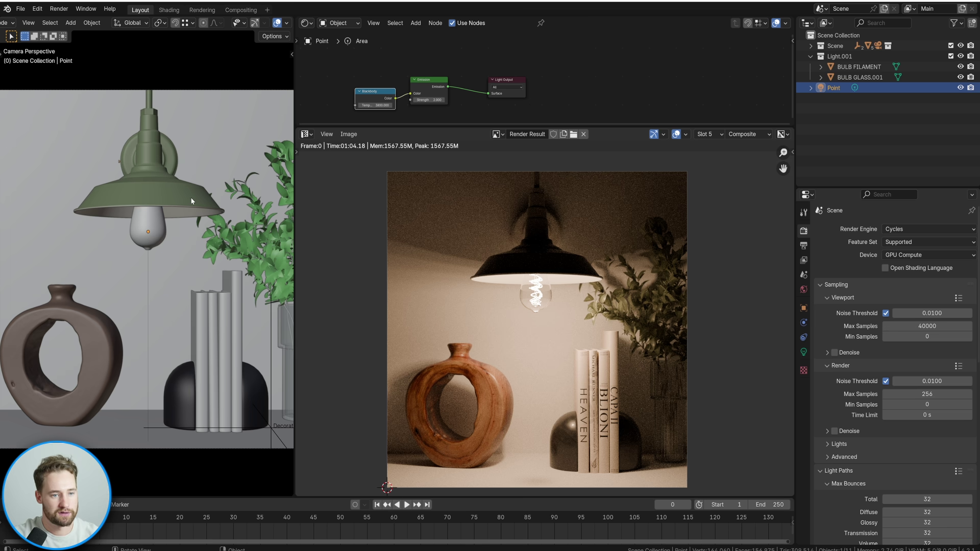
pyautogui.press('z')
pyautogui.hotkey('shift', 'd')
pyautogui.press('z')
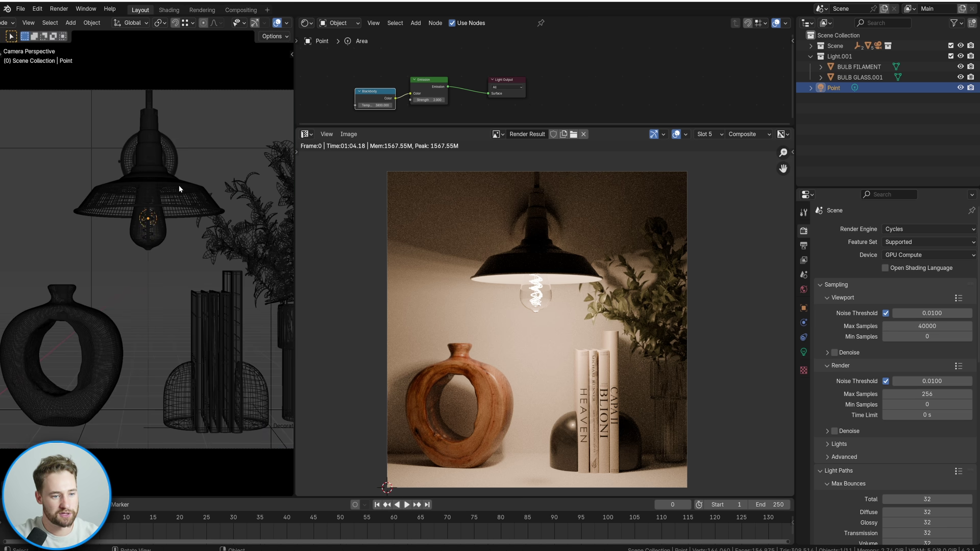
pyautogui.click(178, 281)
pyautogui.hotkey('shift', 'd')
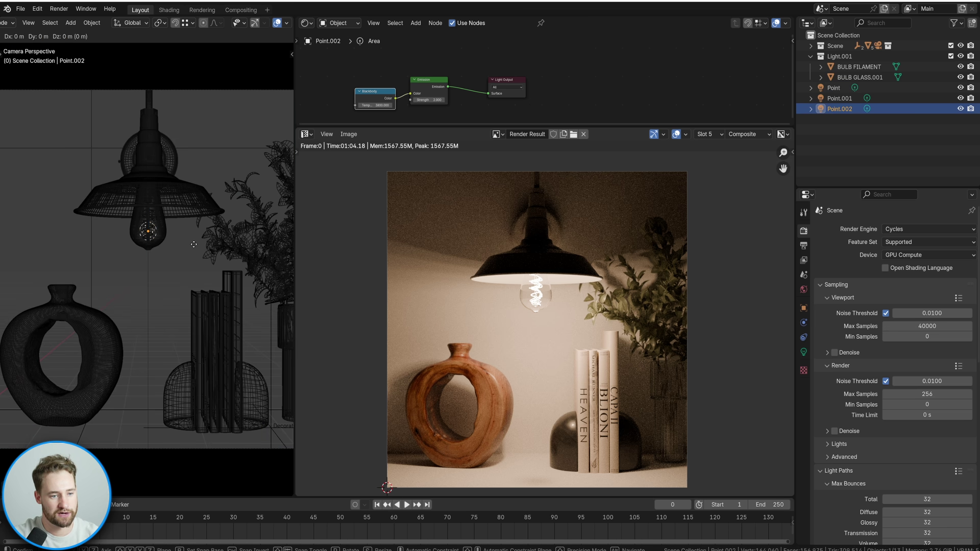
pyautogui.press('z')
pyautogui.click(191, 314)
# Preview in Rendered shading and give the light a 0.005 m radius and 1 W power
pyautogui.press('z')
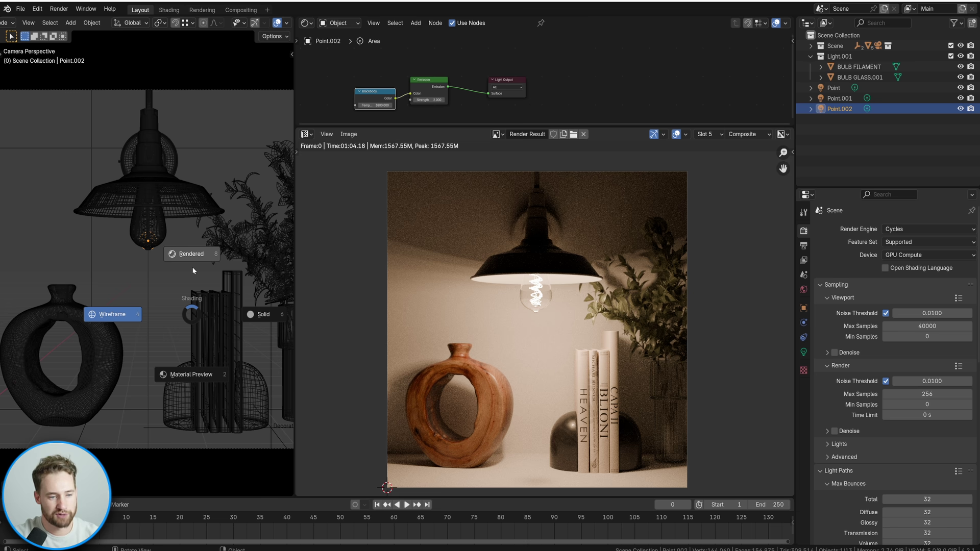
pyautogui.click(192, 267)
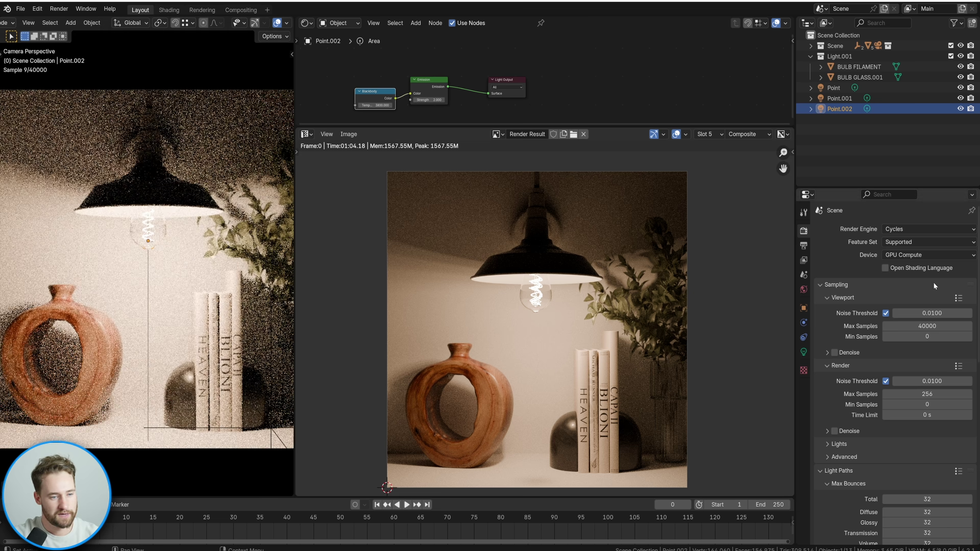
pyautogui.click(804, 352)
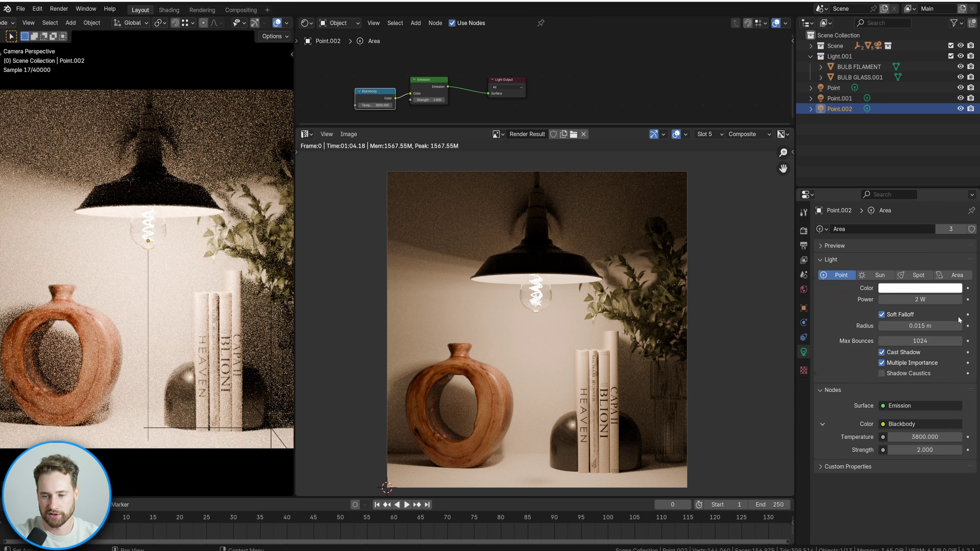
pyautogui.click(931, 326)
pyautogui.write('0.05')
pyautogui.press('Return')
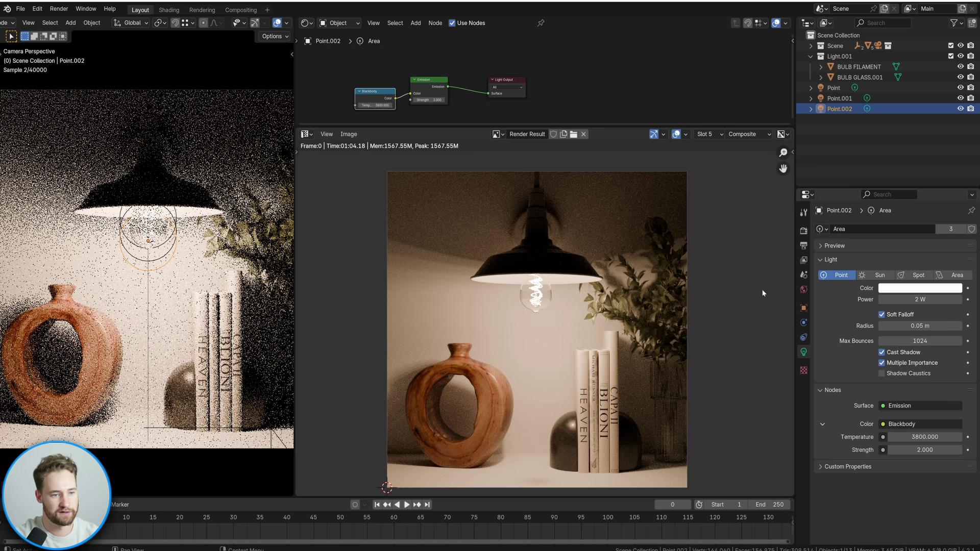
pyautogui.click(922, 326)
pyautogui.write('0.005')
pyautogui.press('Return')
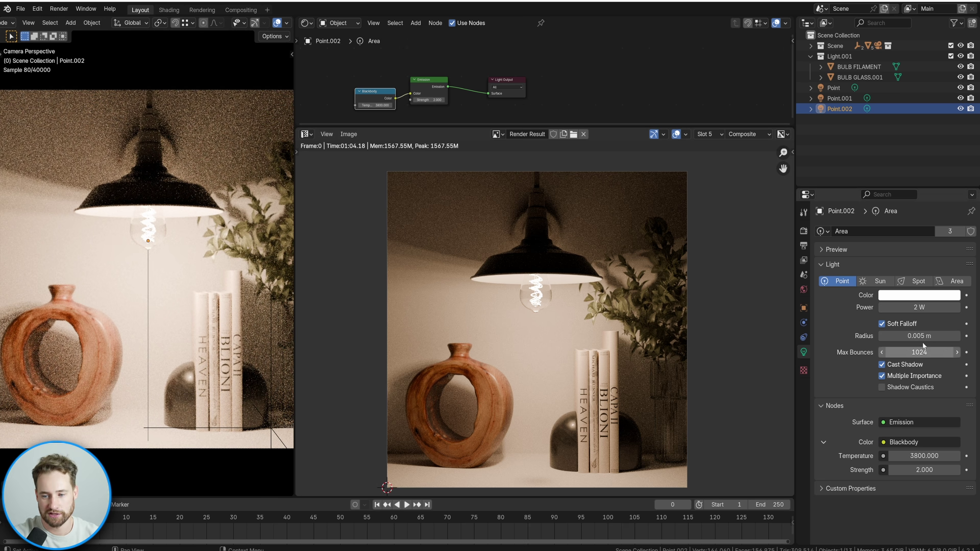
pyautogui.click(919, 308)
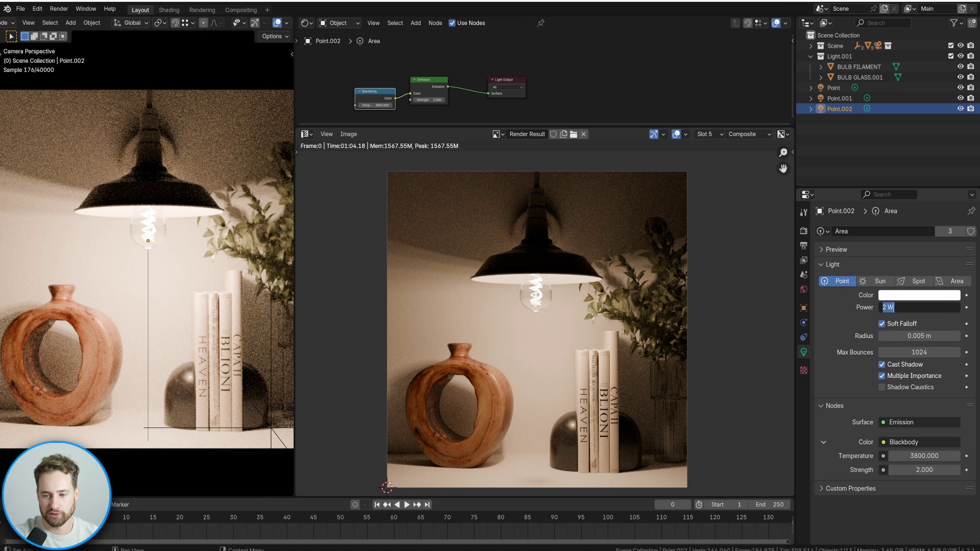
pyautogui.write('1')
pyautogui.press('Return')
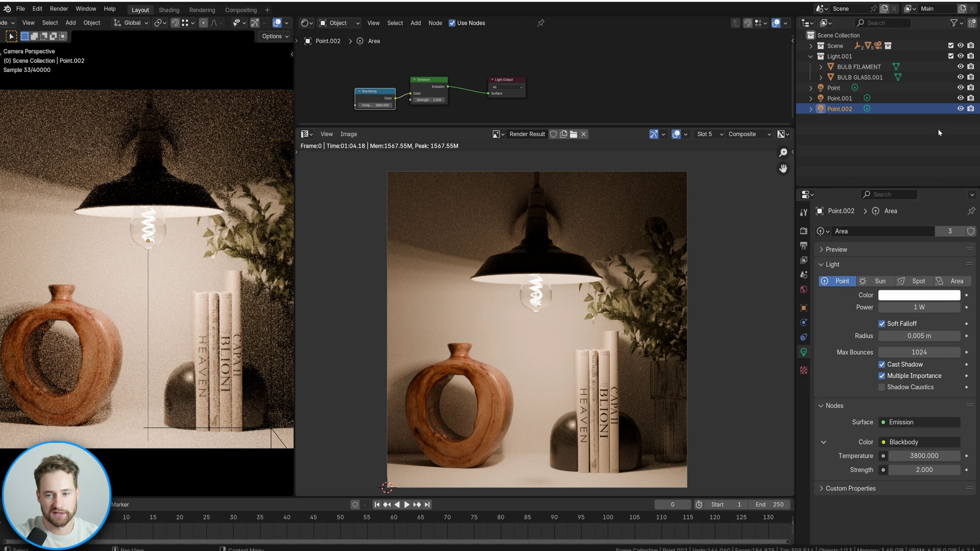
# Select all three point lights and nudge them vertically inside the bulb
pyautogui.keyDown('shift'); pyautogui.click(833, 88); pyautogui.keyUp('shift')
pyautogui.press('g')
pyautogui.press('z')
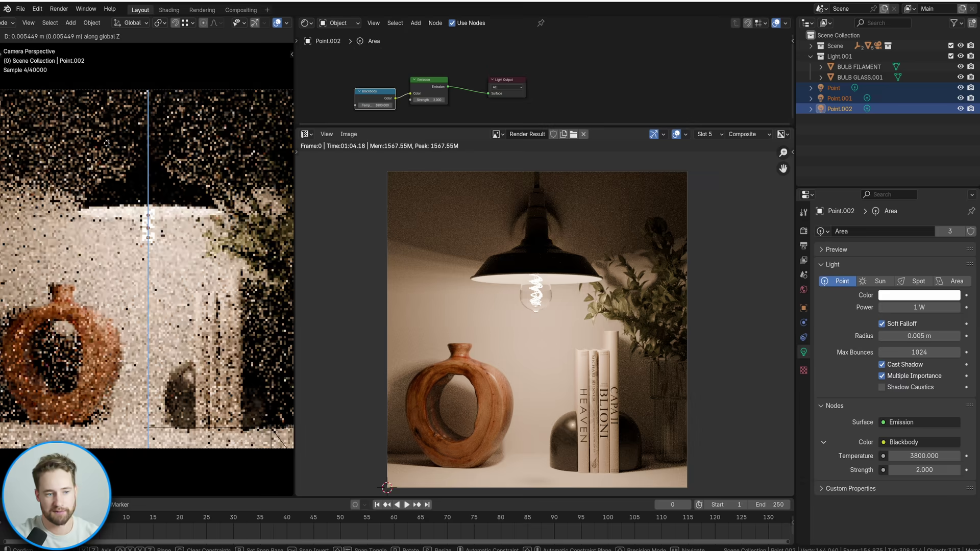
pyautogui.click(106, 144)
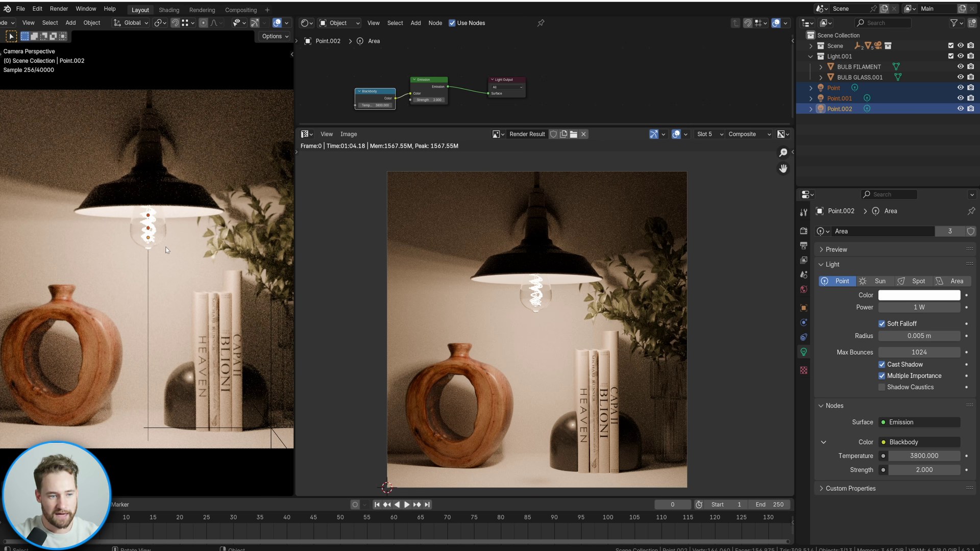
# Return the viewport to Solid shading and reposition the render image
pyautogui.press('z')
pyautogui.click(235, 246)
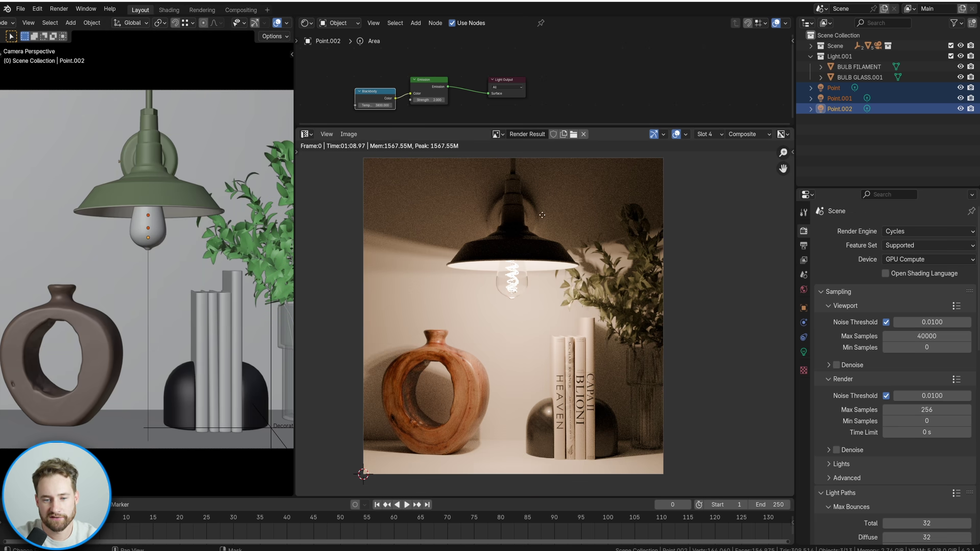
pyautogui.moveTo(542, 215); pyautogui.dragTo(539, 241, button='middle')
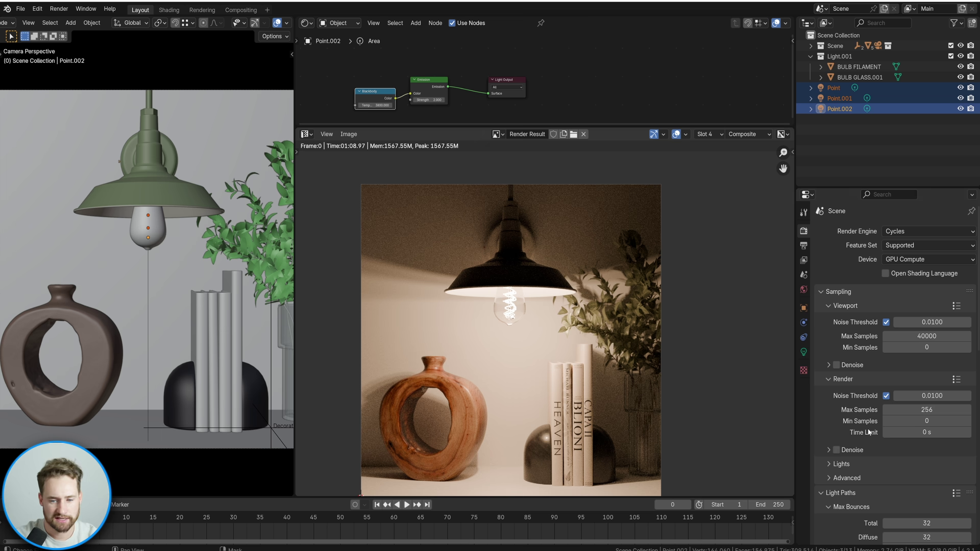
pyautogui.scroll(5, 585, 295)
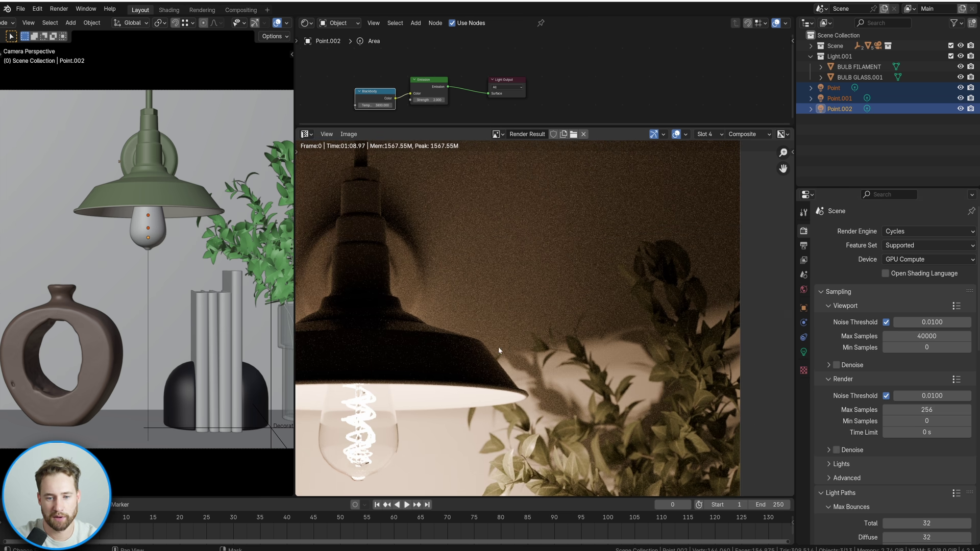
# Compare render slots 4 and 5, panning to the lamp shade and plant
pyautogui.press('j')
pyautogui.moveTo(628, 356); pyautogui.dragTo(599, 307, button='middle')
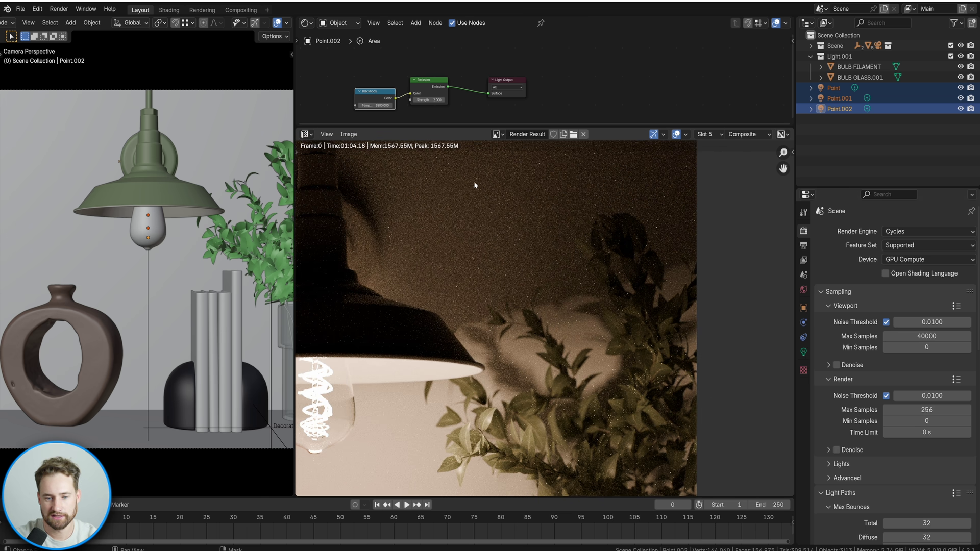
pyautogui.hotkey('alt', 'j')
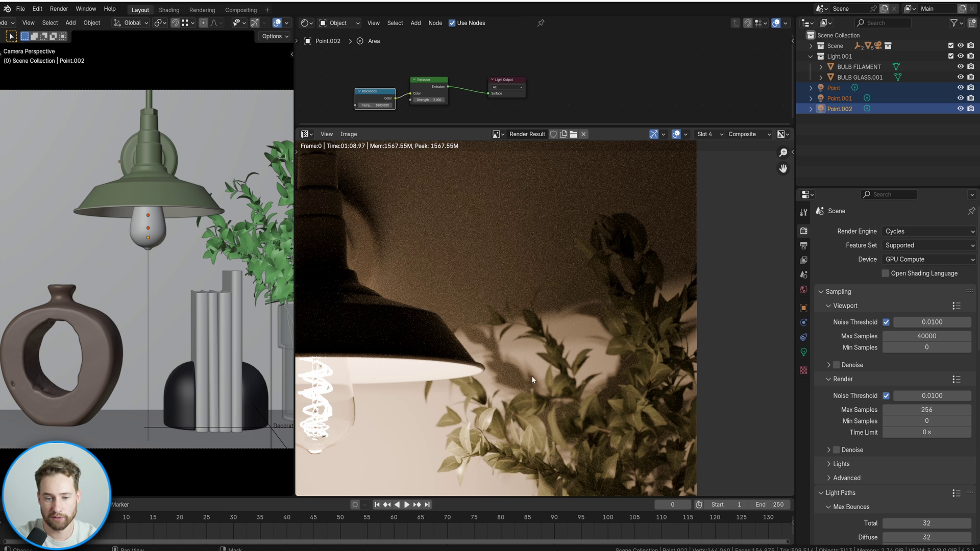
pyautogui.scroll(-1, 547, 352)
pyautogui.press('j')
pyautogui.hotkey('alt', 'j')
pyautogui.press('j')
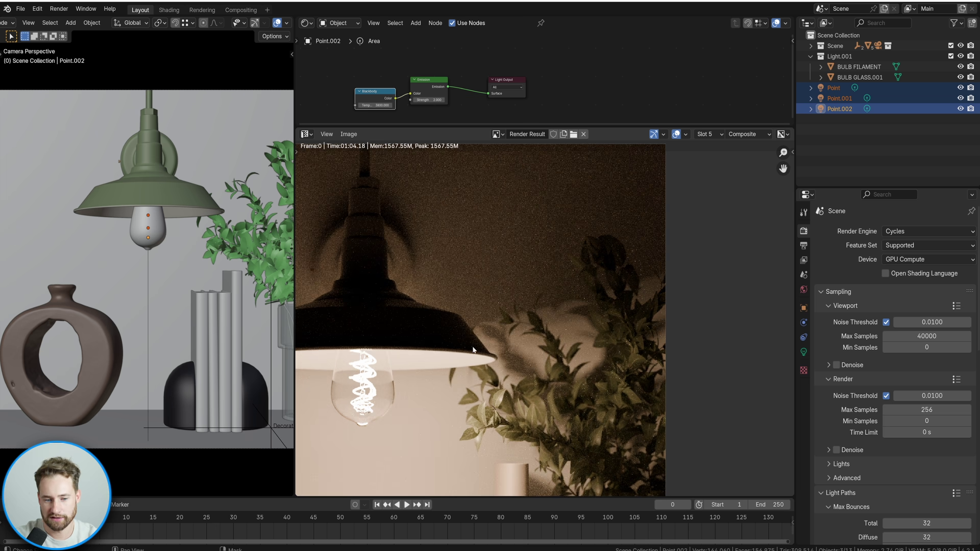
pyautogui.scroll(-2, 547, 352)
pyautogui.moveTo(541, 310); pyautogui.dragTo(560, 265, button='middle')
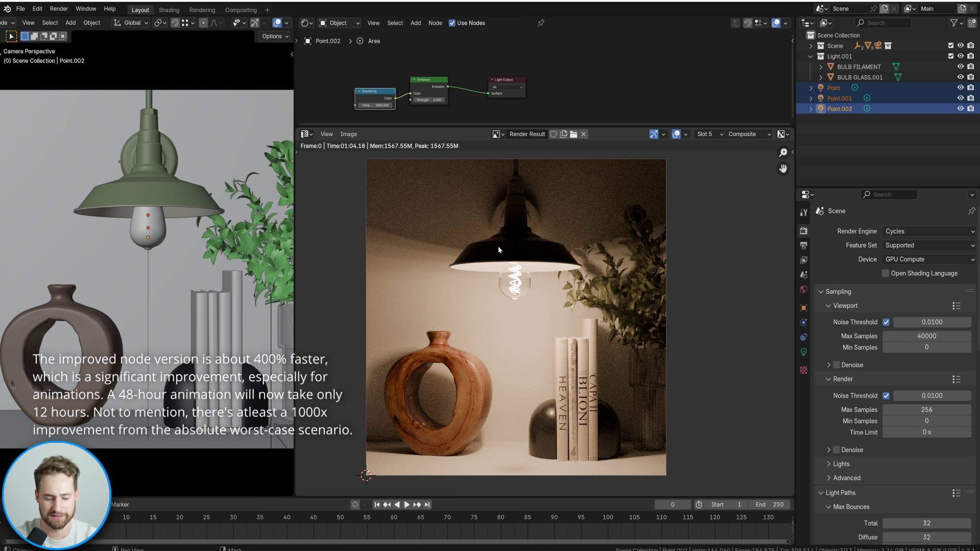
# Flip between the two renders to compare noise, ending on the slot 4 render
pyautogui.hotkey('alt', 'j')
pyautogui.press('j')
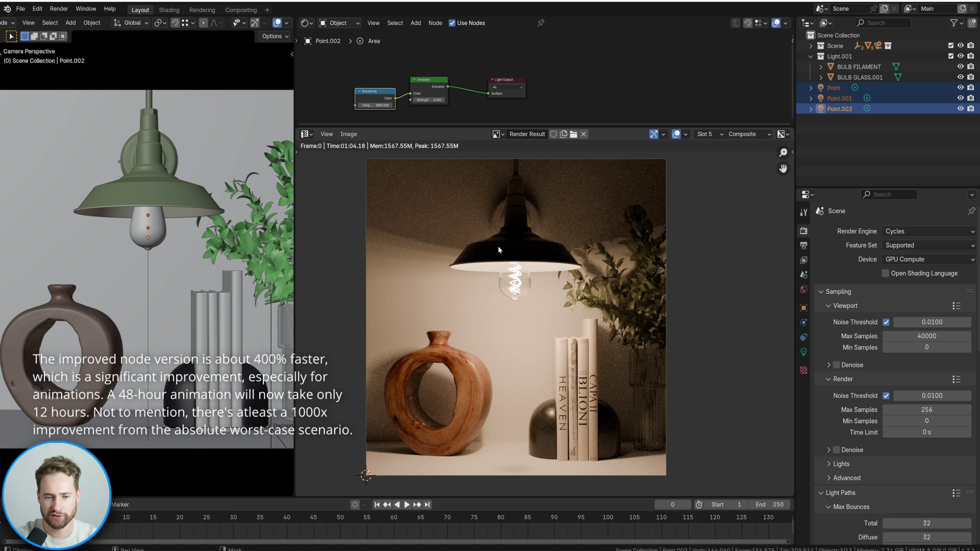
pyautogui.hotkey('alt', 'j')
pyautogui.press('j')
pyautogui.hotkey('alt', 'j')
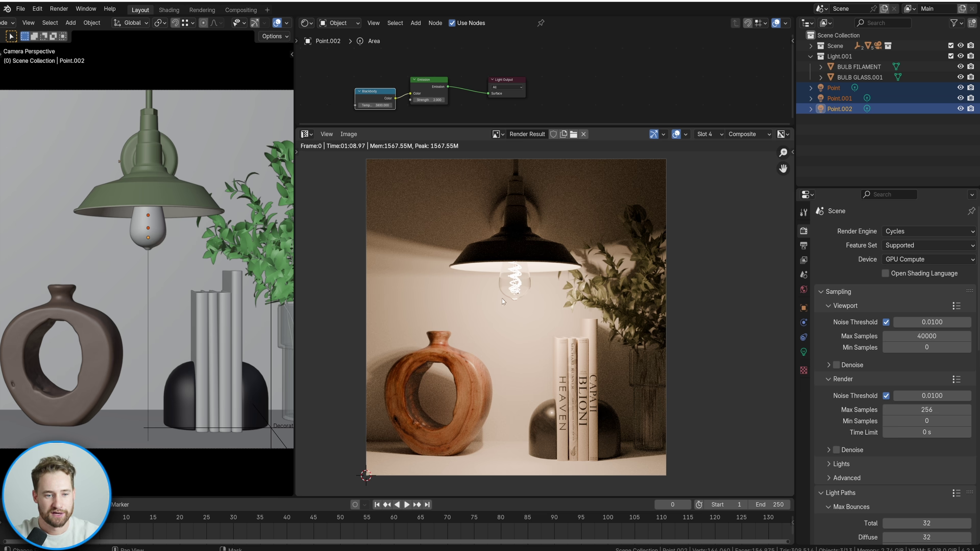
pyautogui.press('j')
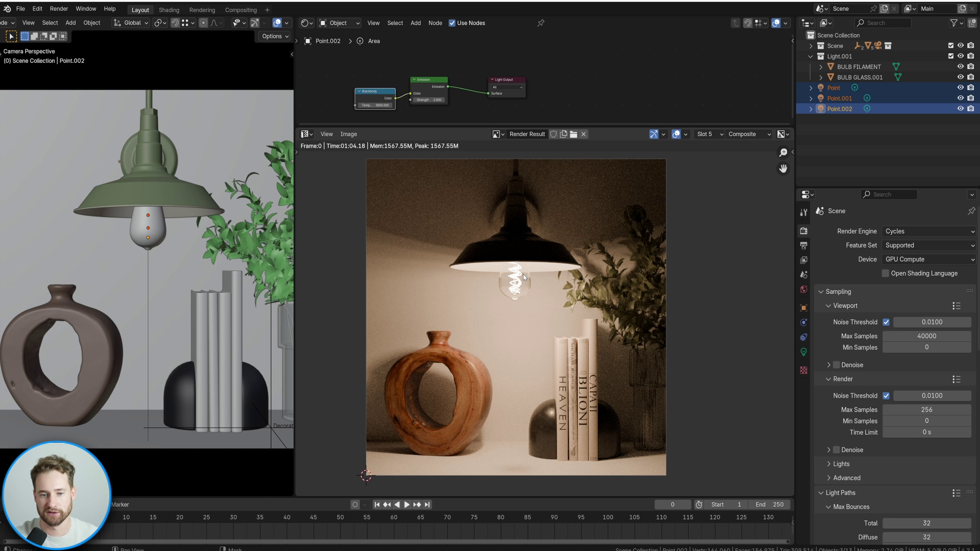
pyautogui.press('j')
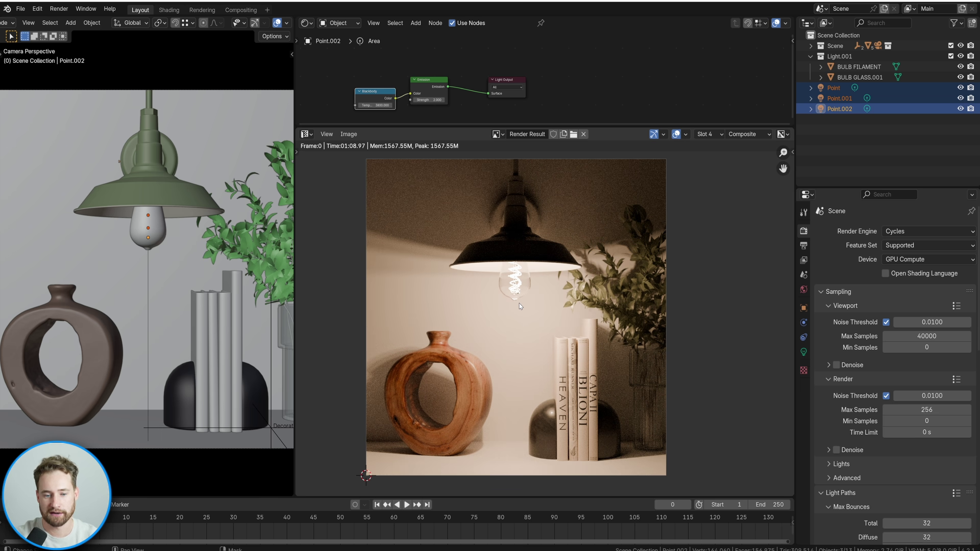